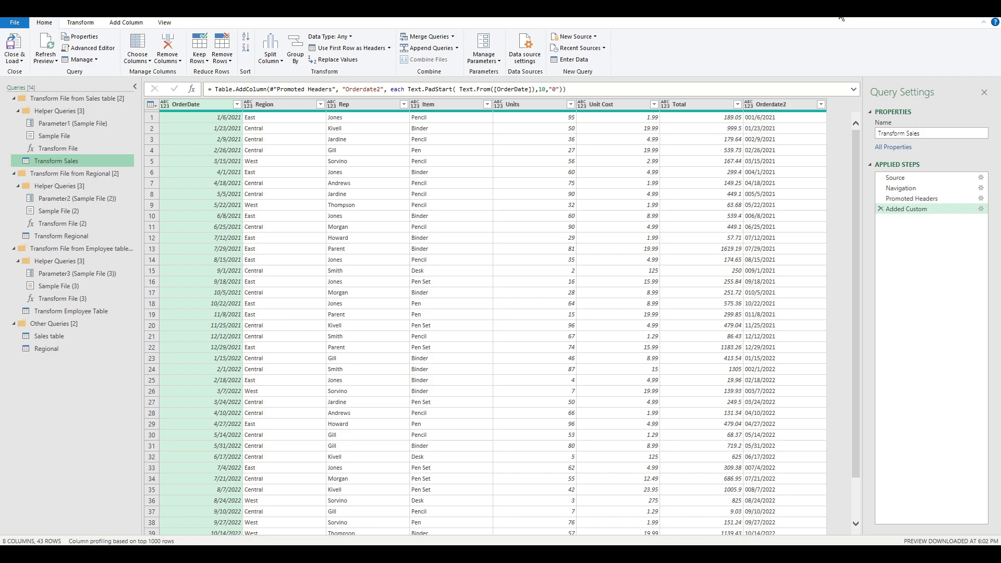
Inspect the Orderdate2 values, including the 002 month portion of row 24's 002/1/2022.
{"action": "left_click", "coordinate": [781, 102]}
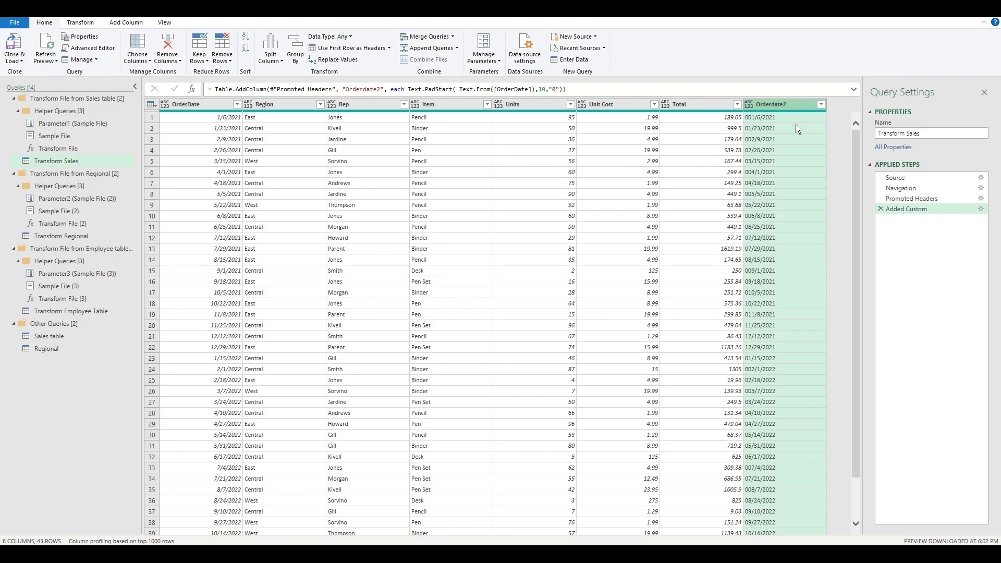
{"action": "left_click", "coordinate": [763, 368]}
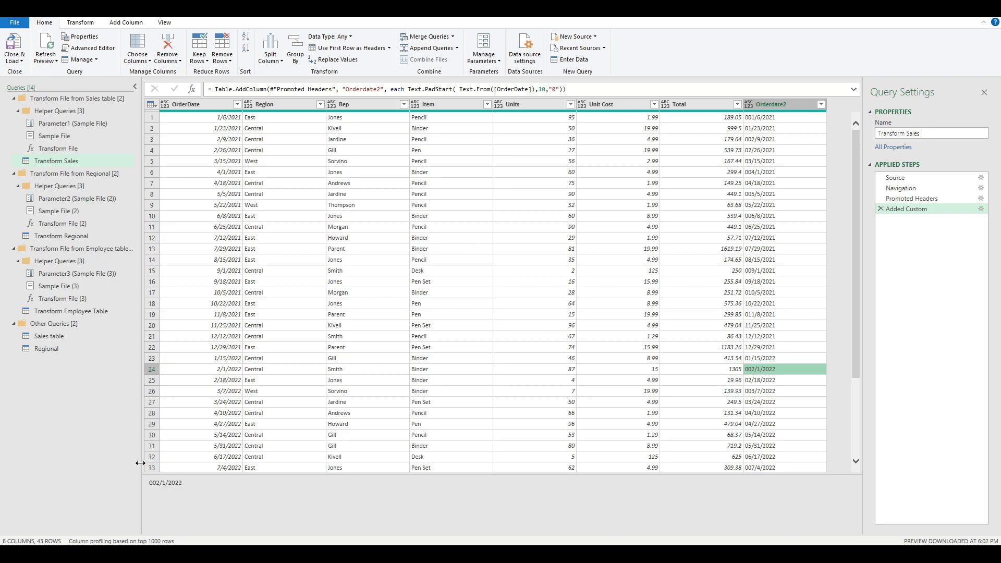
{"action": "double_click", "coordinate": [164, 483]}
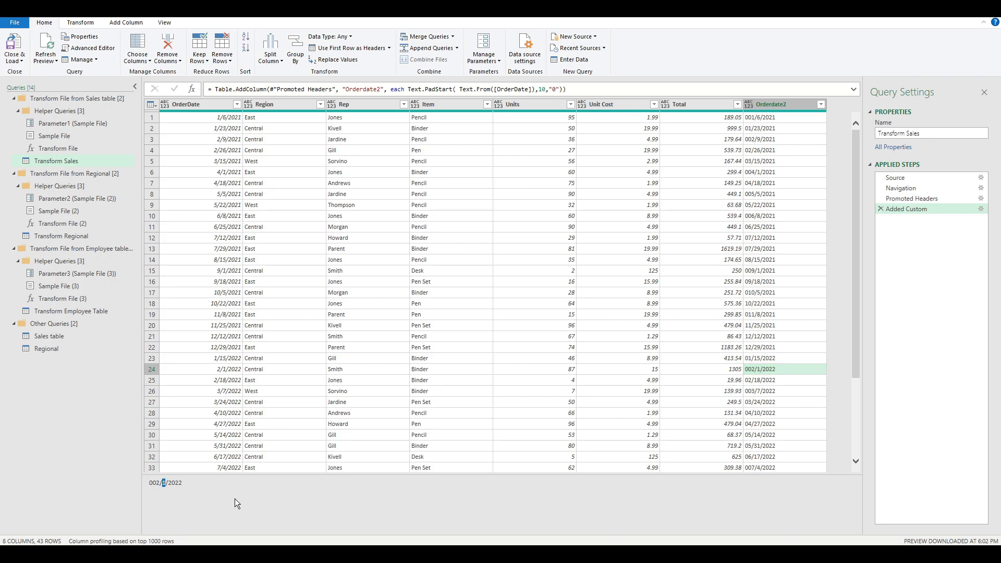
{"action": "left_click_drag", "start_coordinate": [160, 483], "coordinate": [142, 486]}
{"action": "left_click", "coordinate": [150, 484]}
Check row 35's Orderdate2 value, then drag OrderDate to sit between Total and Orderdate2.
{"action": "scroll", "coordinate": [853, 370], "scroll_direction": "down", "scroll_amount": 4}
{"action": "left_click", "coordinate": [781, 382]}
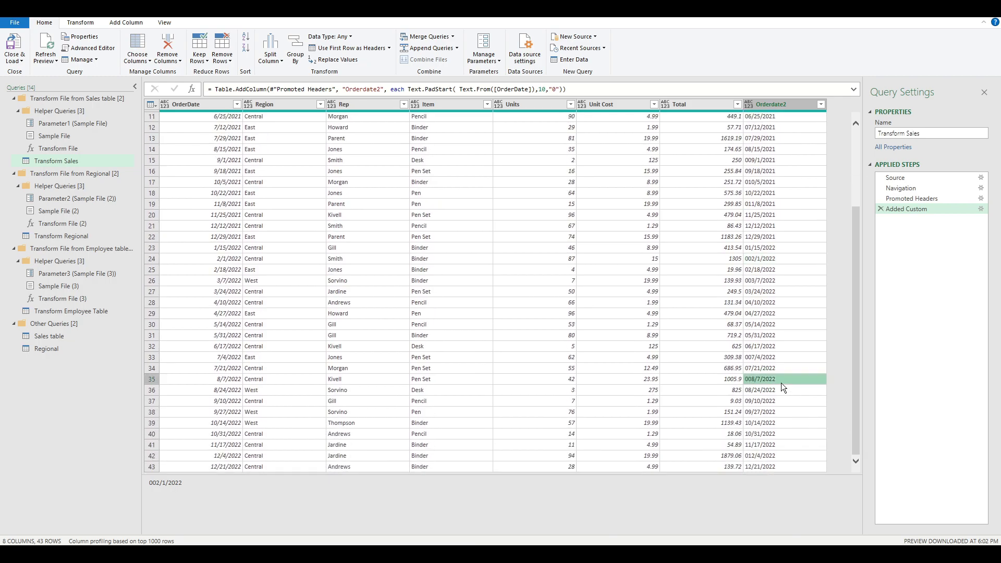
{"action": "scroll", "coordinate": [781, 387], "scroll_direction": "up", "scroll_amount": 4}
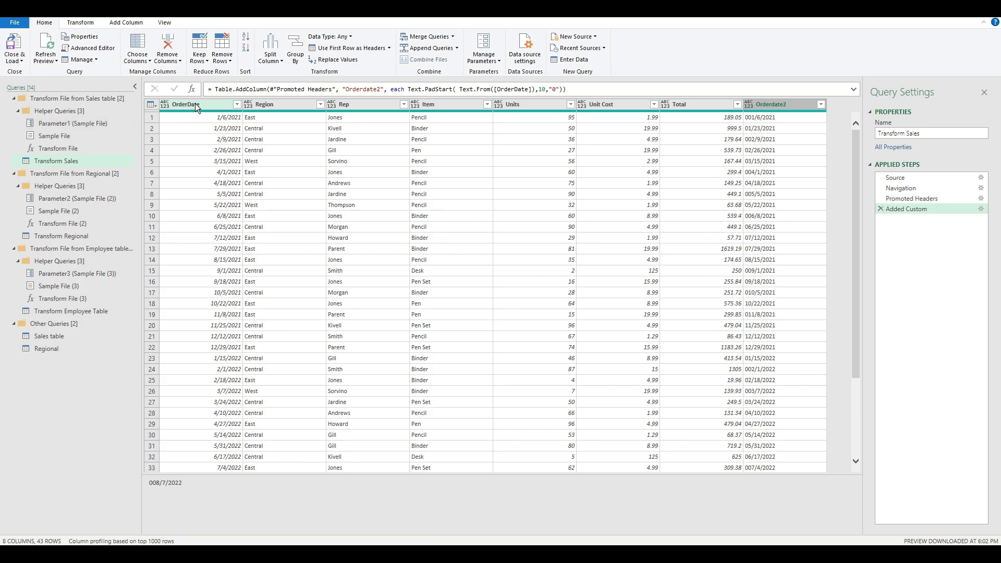
{"action": "left_click_drag", "start_coordinate": [195, 103], "coordinate": [737, 108]}
{"action": "left_click_drag", "start_coordinate": [626, 103], "coordinate": [732, 101]}
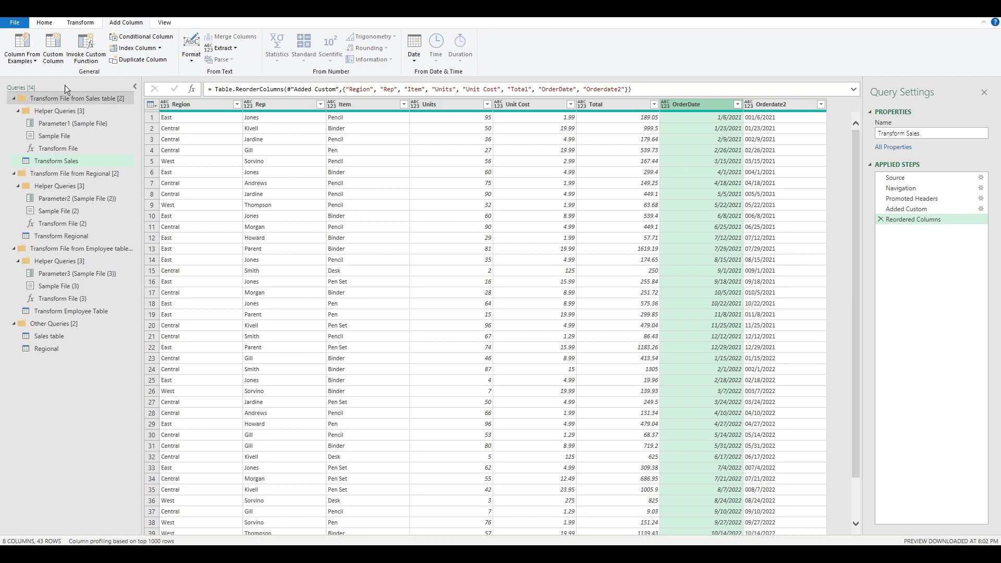
Define a custom column named Month with the formula each Date.Month([OrderDate]).
{"action": "left_click", "coordinate": [53, 49]}
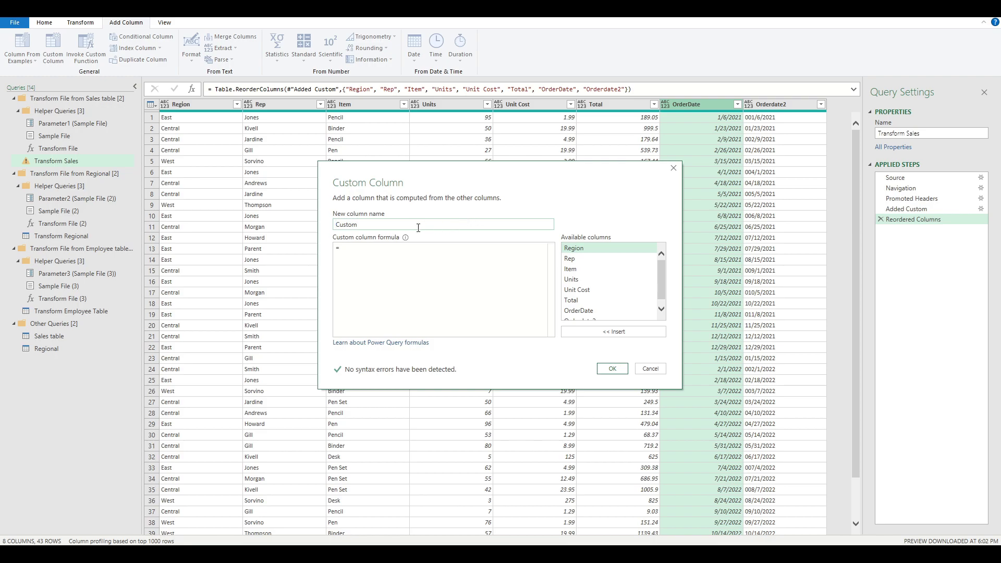
{"action": "double_click", "coordinate": [410, 227]}
{"action": "type", "text": "Month"}
{"action": "left_click", "coordinate": [404, 273]}
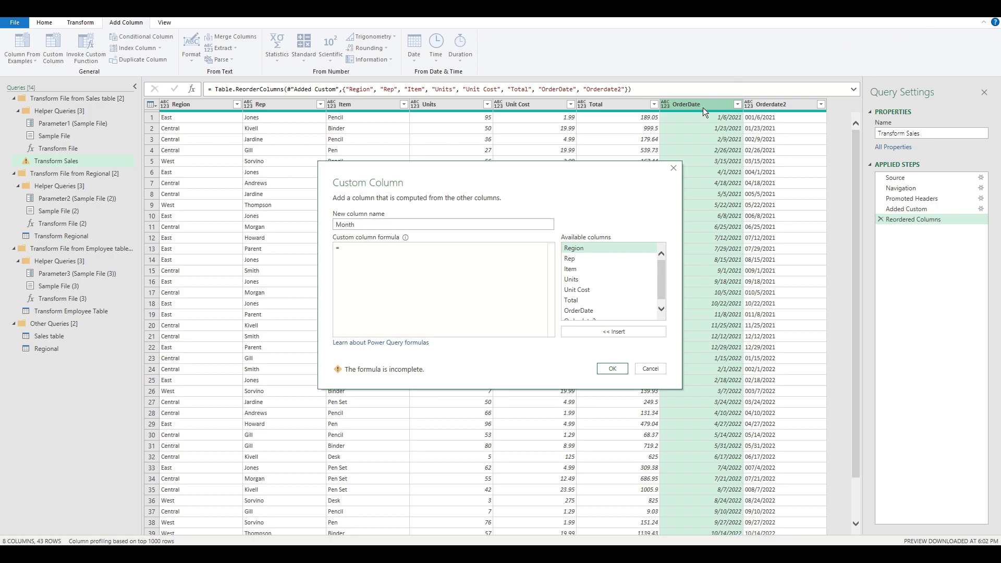
{"action": "scroll", "coordinate": [593, 302], "scroll_direction": "down", "scroll_amount": 1}
{"action": "type", "text": "each"}
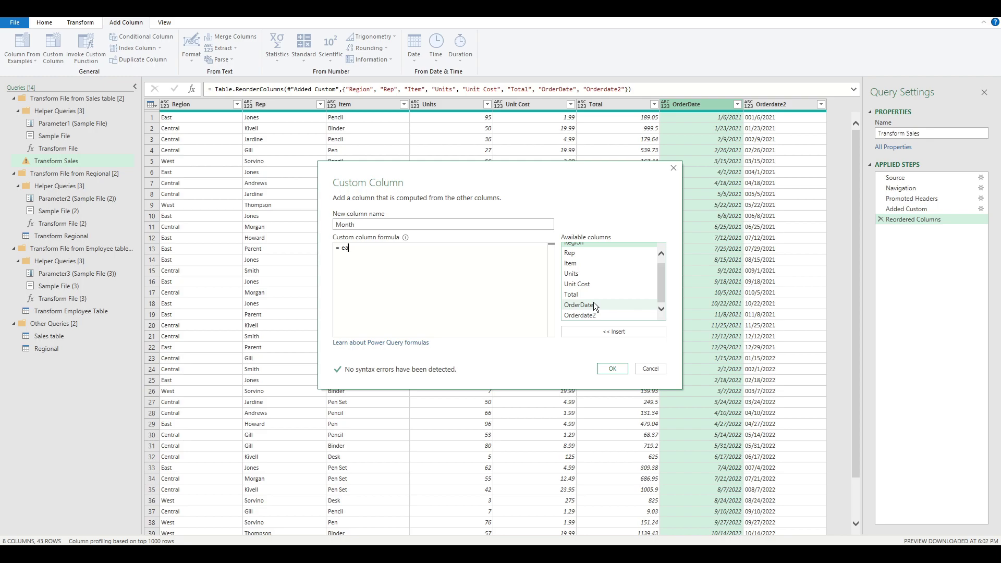
{"action": "double_click", "coordinate": [599, 307]}
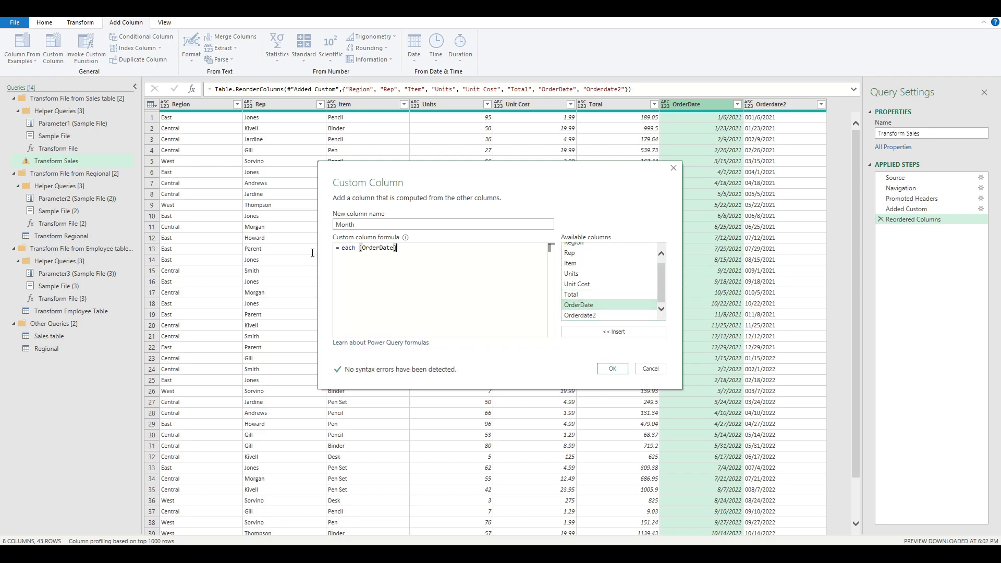
{"action": "double_click", "coordinate": [357, 247]}
{"action": "type", "text": "Date.M"}
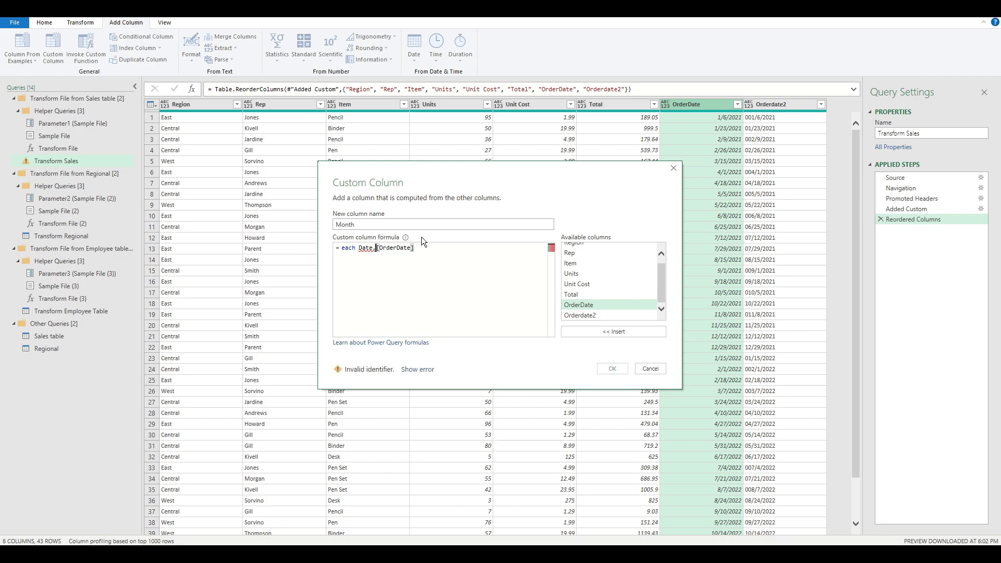
{"action": "type", "text": "onth([OrderDate]"}
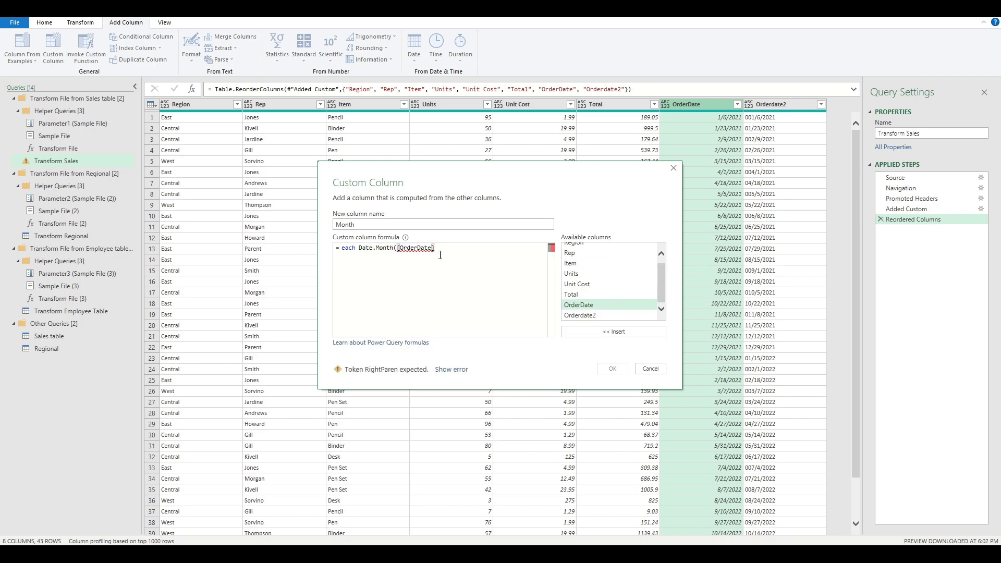
{"action": "type", "text": ")"}
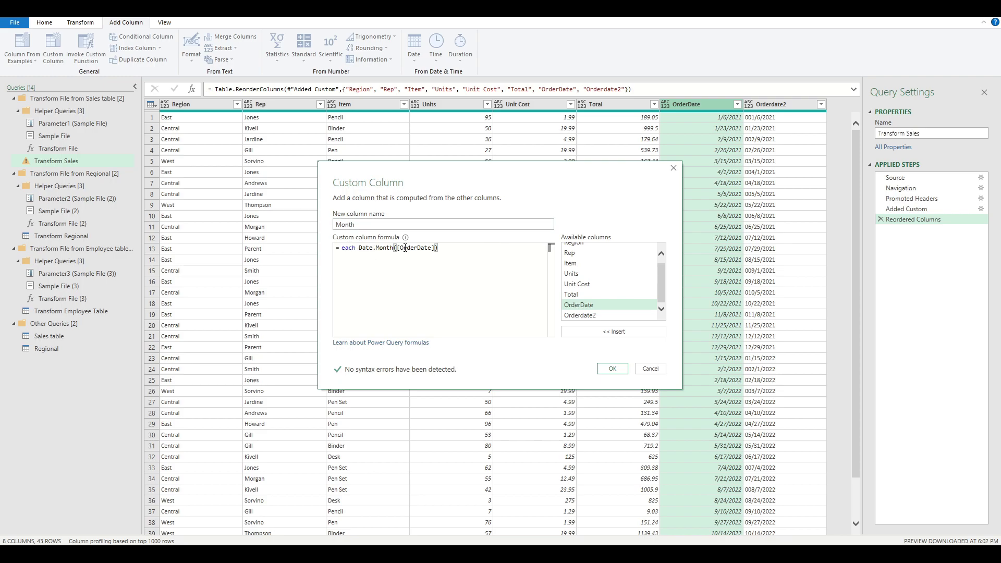
{"action": "left_click_drag", "start_coordinate": [432, 248], "coordinate": [399, 251]}
Create the Month column and compare its values with OrderDate in rows 1 and 21.
{"action": "left_click", "coordinate": [617, 366]}
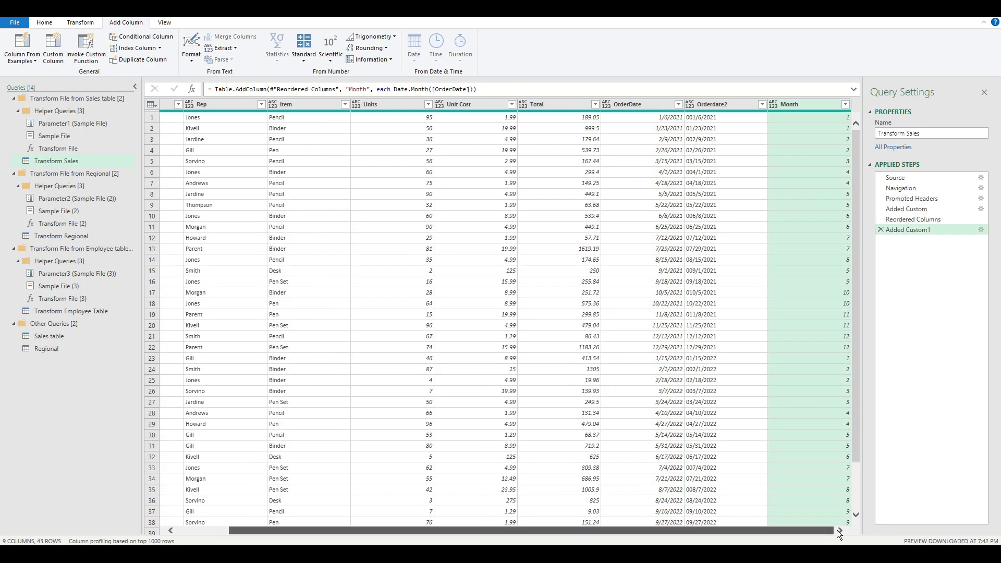
{"action": "left_click", "coordinate": [660, 118]}
{"action": "left_click", "coordinate": [828, 116]}
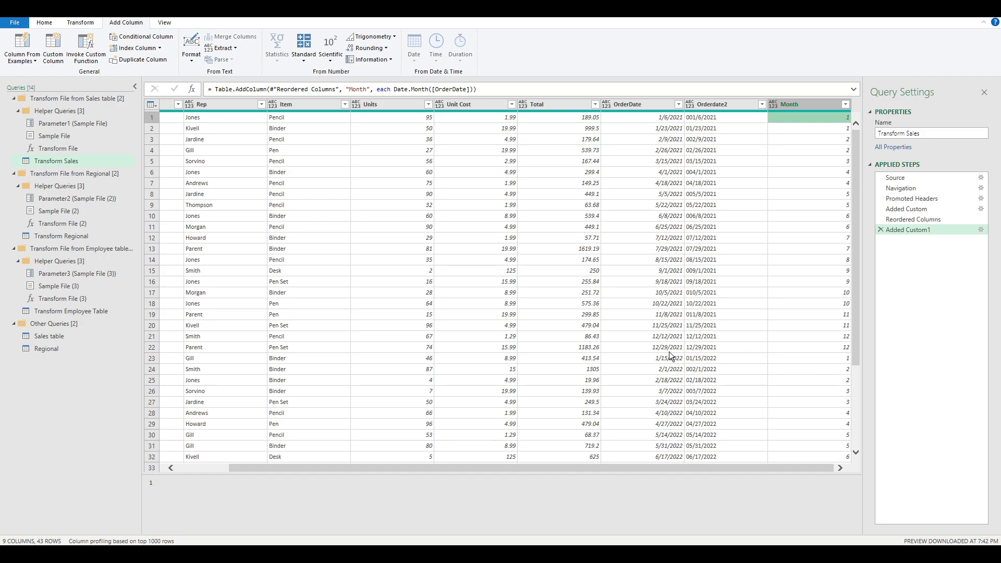
{"action": "left_click", "coordinate": [832, 334]}
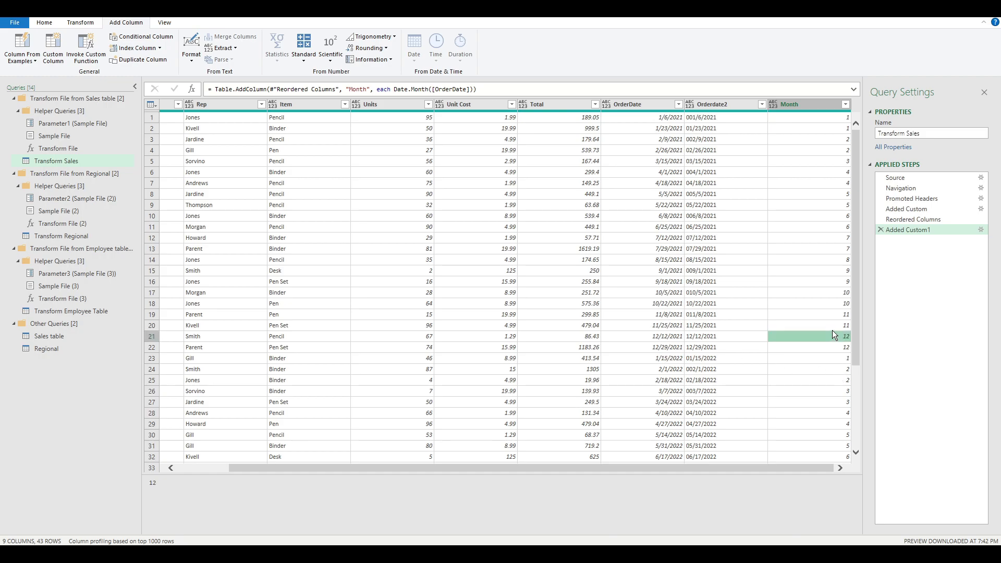
{"action": "left_click", "coordinate": [651, 339]}
{"action": "left_click", "coordinate": [802, 336]}
Wrap the Month step formula in Text.PadStart with padding arguments 2 and "0".
{"action": "double_click", "coordinate": [390, 90]}
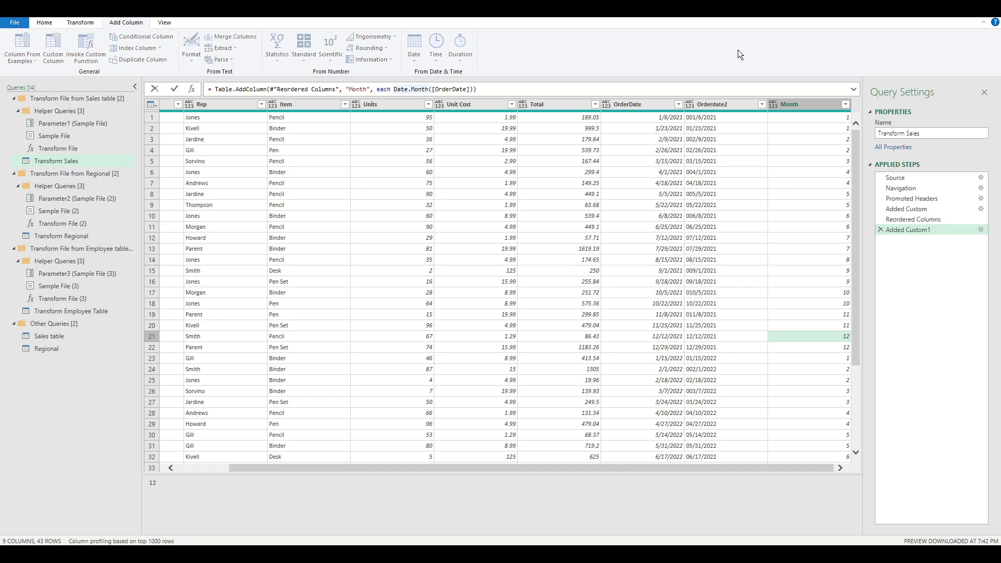
{"action": "type", "text": "Text."}
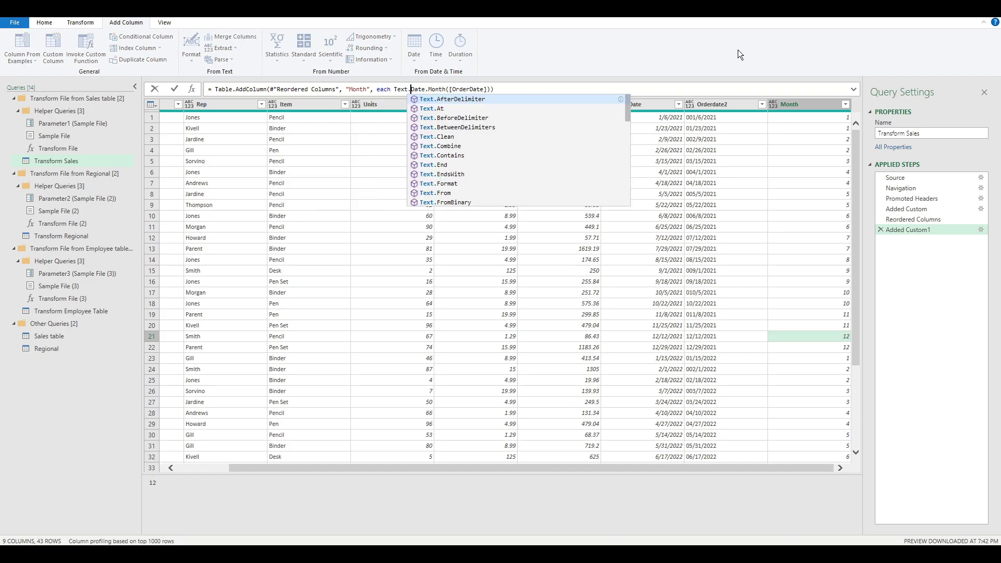
{"action": "type", "text": "PadSt"}
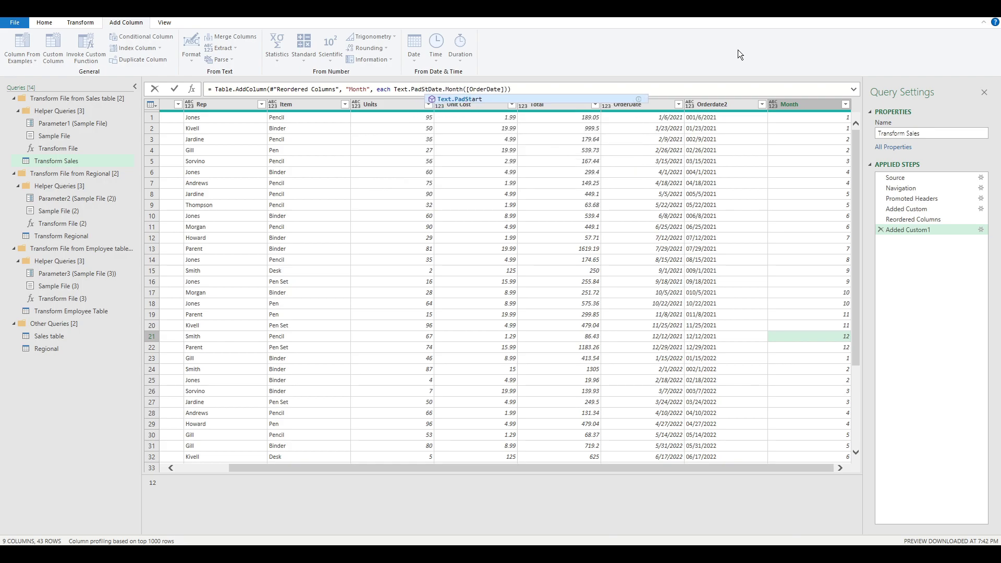
{"action": "type", "text": "art("}
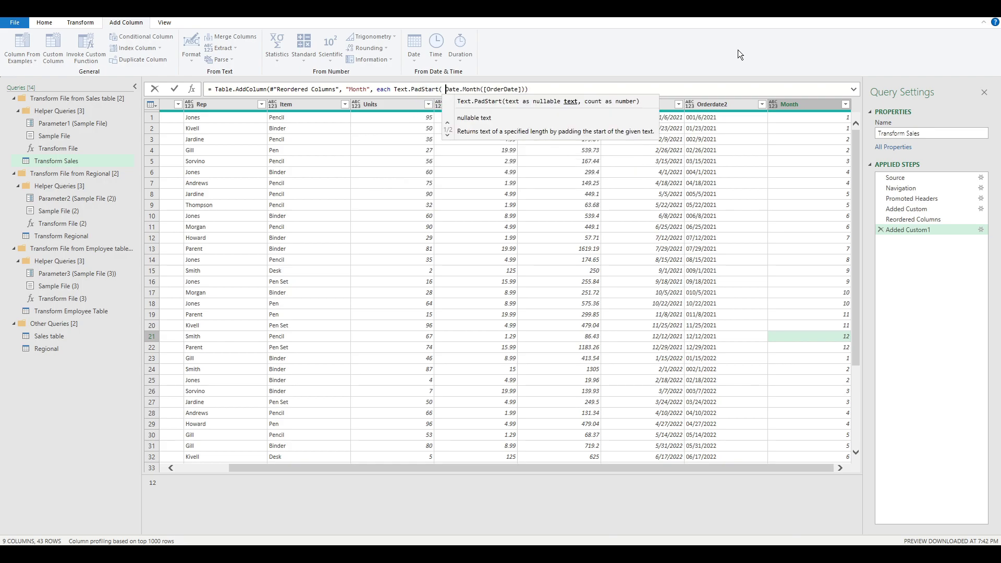
{"action": "key", "text": "End"}
{"action": "key", "text": "Left"}
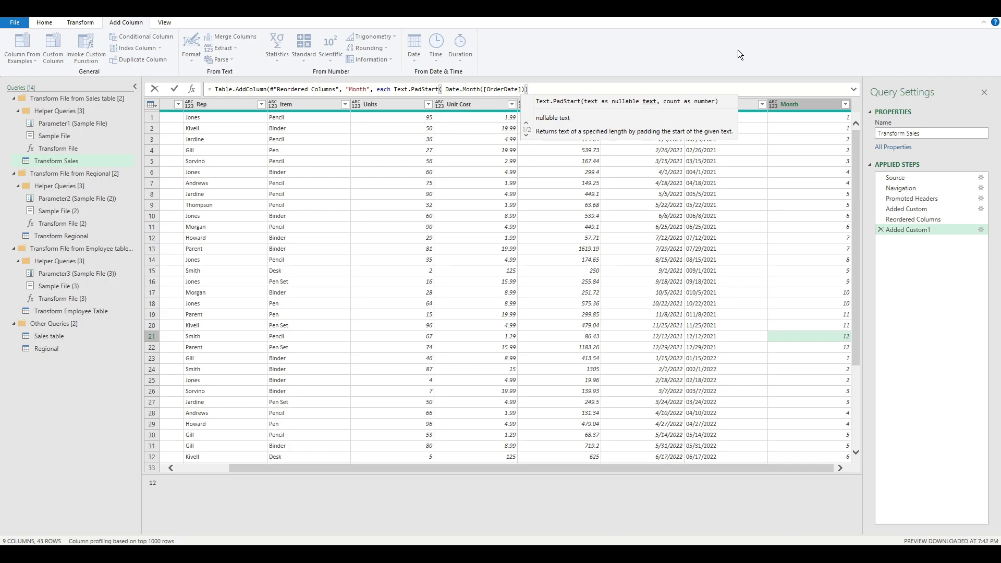
{"action": "type", "text": ")"}
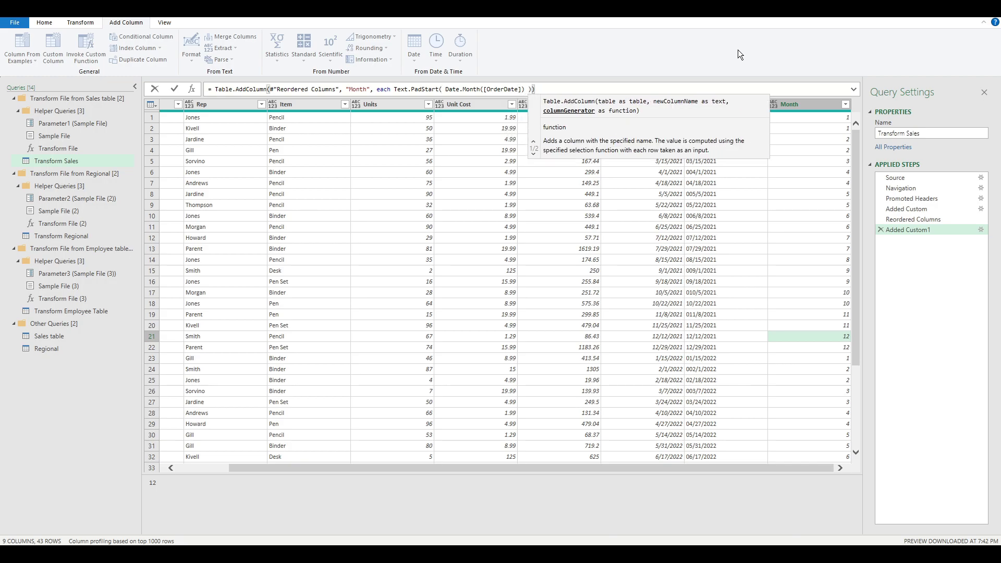
{"action": "key", "text": "Left"}
{"action": "key", "text": "Left"}
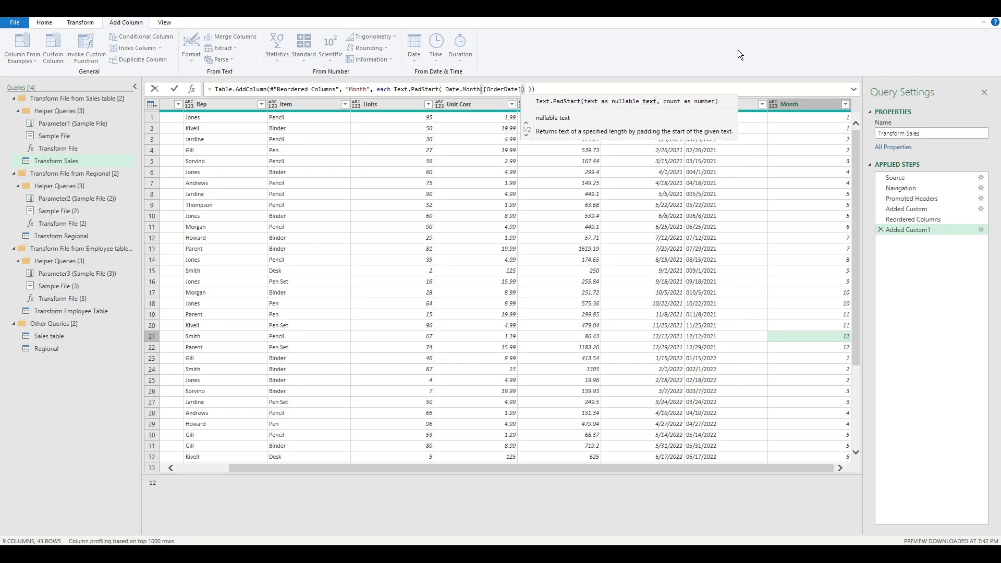
{"action": "type", "text": ","}
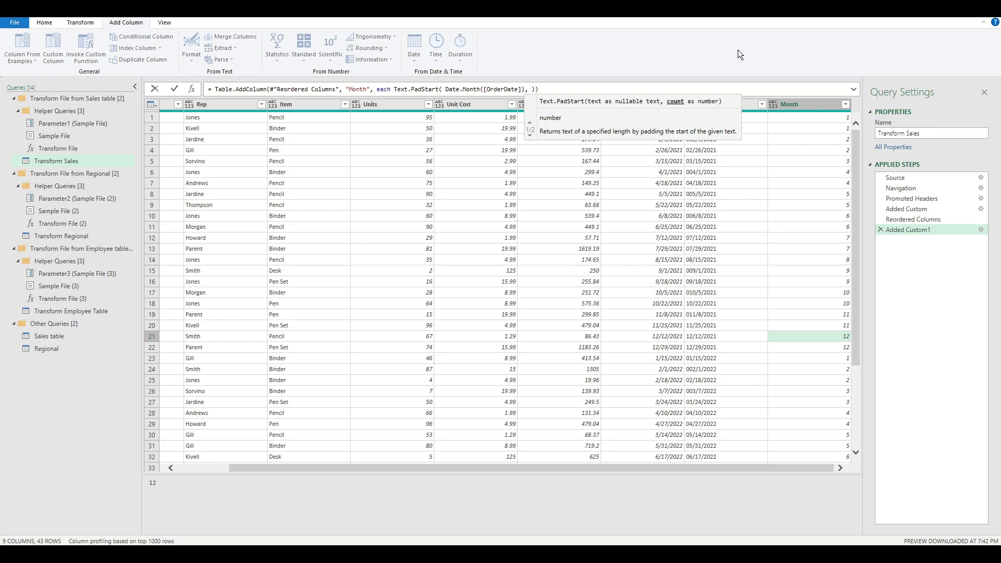
{"action": "type", "text": "2,"}
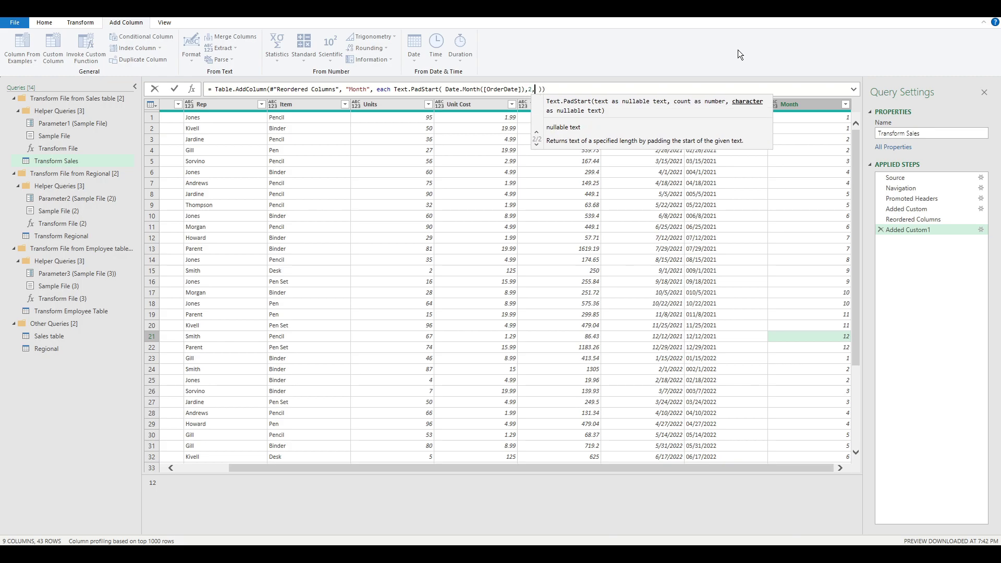
{"action": "type", "text": "\"0"}
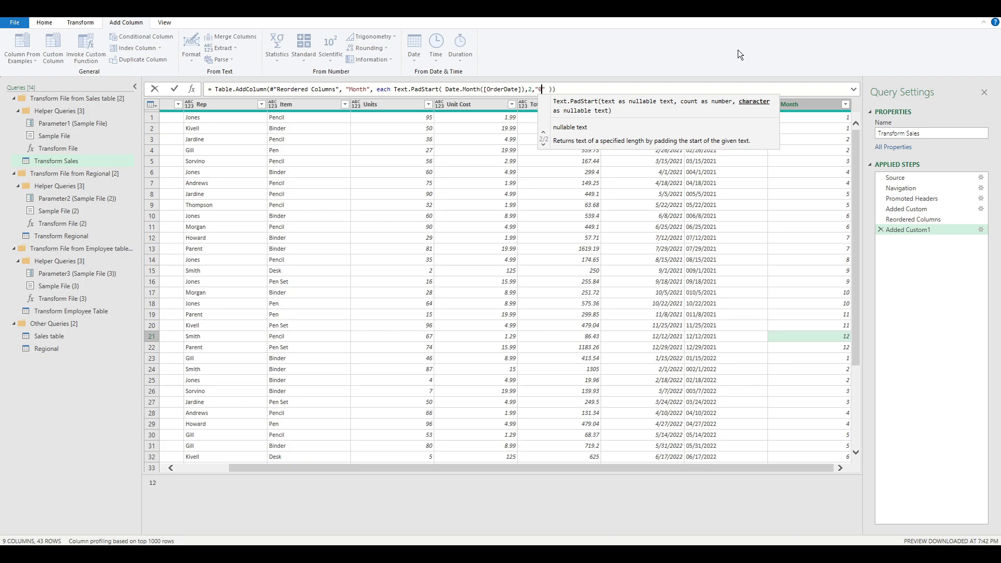
Add Text.From around Date.Month([OrderDate]) and apply the zero-padded Month formula.
{"action": "key", "text": "Left"}
{"action": "key", "text": "Left"}
{"action": "key", "text": "Left"}
{"action": "key", "text": "Left"}
{"action": "key", "text": "Left"}
{"action": "key", "text": "Left"}
{"action": "key", "text": "Left"}
{"action": "key", "text": "Left"}
{"action": "key", "text": "Left"}
{"action": "key", "text": "Left"}
{"action": "key", "text": "Left"}
{"action": "key", "text": "Left"}
{"action": "key", "text": "Left"}
{"action": "key", "text": "Left"}
{"action": "key", "text": "Left"}
{"action": "key", "text": "Left"}
{"action": "key", "text": "Left"}
{"action": "key", "text": "Left"}
{"action": "key", "text": "Left"}
{"action": "key", "text": "Left"}
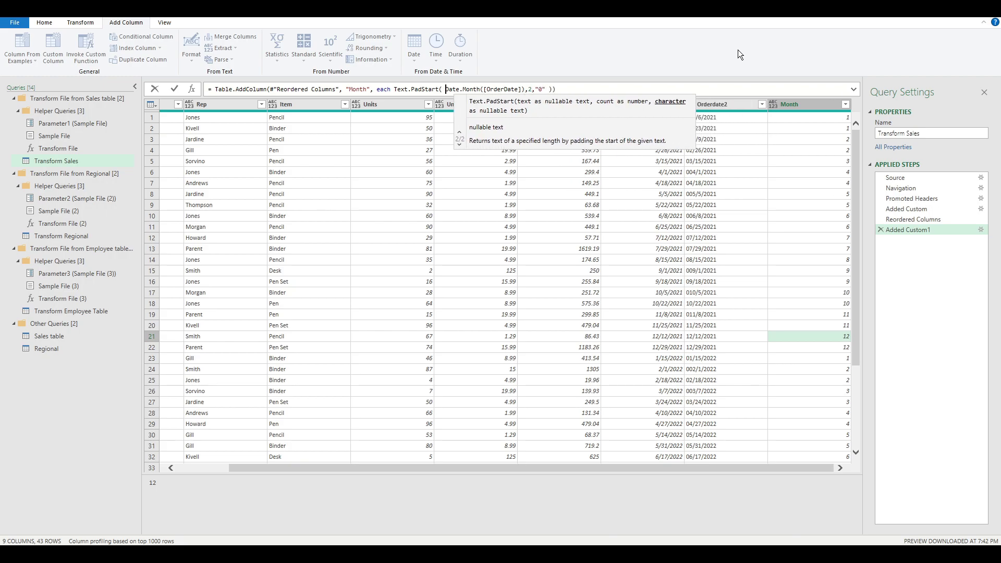
{"action": "key", "text": "Right"}
{"action": "key", "text": "Right"}
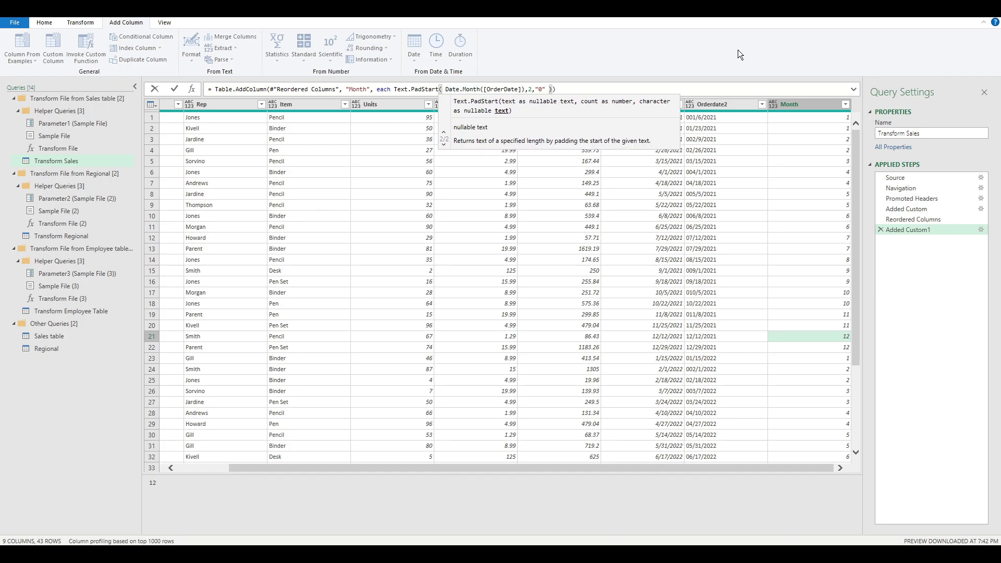
{"action": "type", "text": "Text.From"}
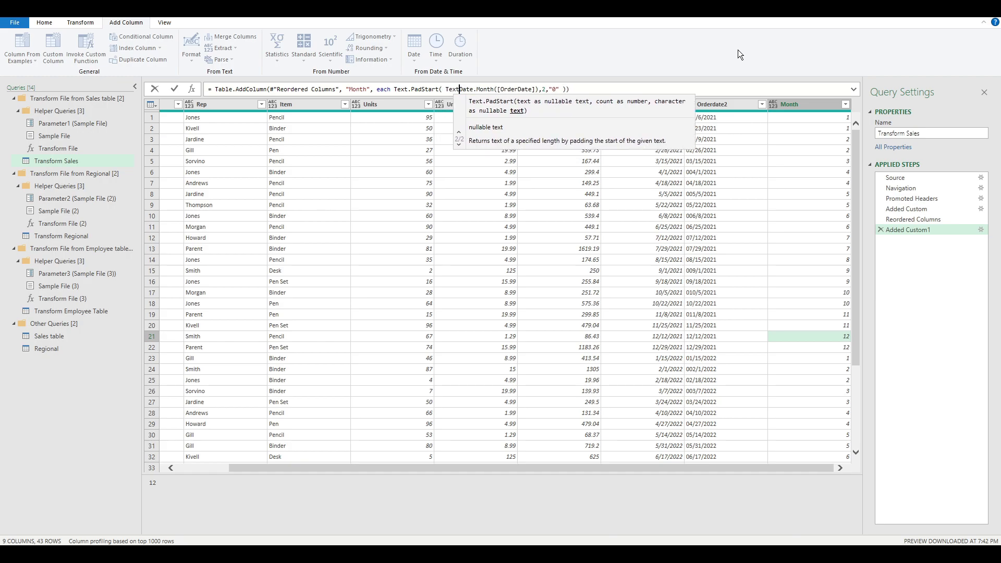
{"action": "type", "text": "("}
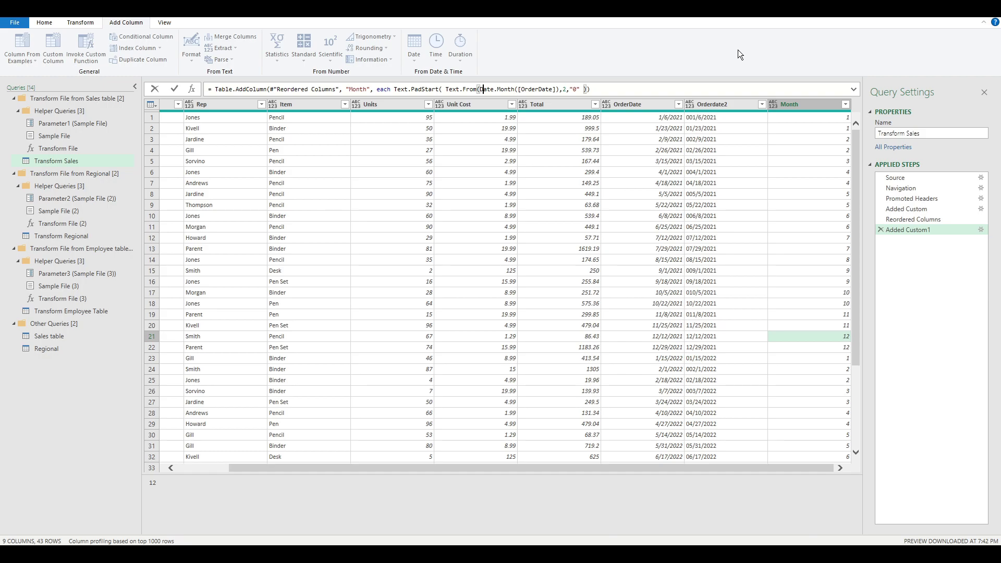
{"action": "key", "text": "Right"}
{"action": "key", "text": "Right"}
{"action": "key", "text": "Right"}
{"action": "key", "text": "Right"}
{"action": "key", "text": "Right"}
{"action": "key", "text": "Right"}
{"action": "key", "text": "Right"}
{"action": "key", "text": "Right"}
{"action": "key", "text": "Right"}
{"action": "key", "text": "Right"}
{"action": "key", "text": "Right"}
{"action": "key", "text": "Right"}
{"action": "key", "text": "Right"}
{"action": "key", "text": "Right"}
{"action": "key", "text": "Right"}
{"action": "key", "text": "Right"}
{"action": "key", "text": "Right"}
{"action": "key", "text": "Right"}
{"action": "key", "text": "Right"}
{"action": "key", "text": "Right"}
{"action": "key", "text": "Right"}
{"action": "key", "text": "Right"}
{"action": "key", "text": "Right"}
{"action": "key", "text": "Right"}
{"action": "key", "text": "Right"}
{"action": "key", "text": "Left"}
{"action": "type", "text": ")"}
{"action": "key", "text": "Return"}
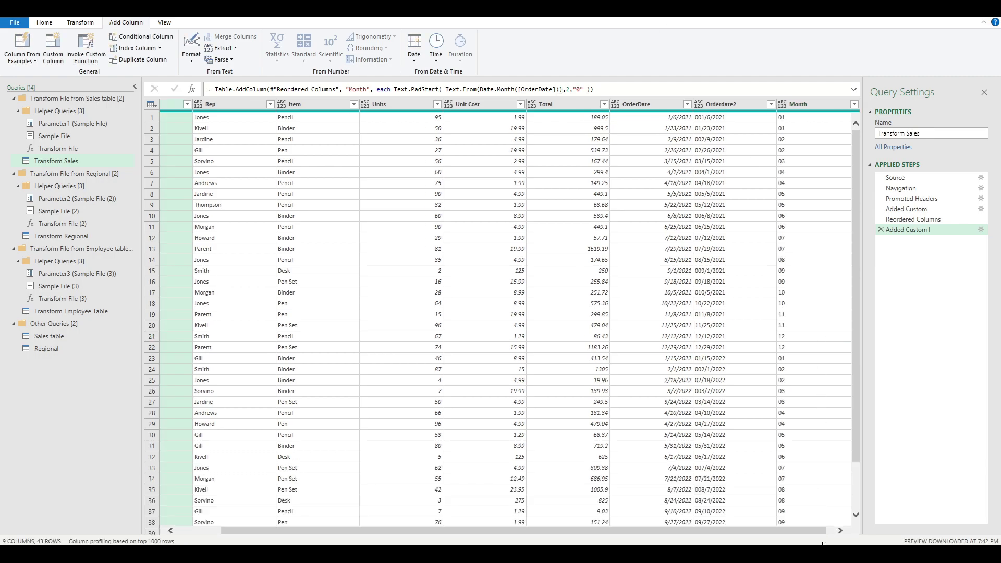
{"action": "scroll", "coordinate": [807, 530], "scroll_direction": "right", "scroll_amount": 1}
Copy the Month column's Text.PadStart formula from the formula bar.
{"action": "left_click", "coordinate": [799, 102]}
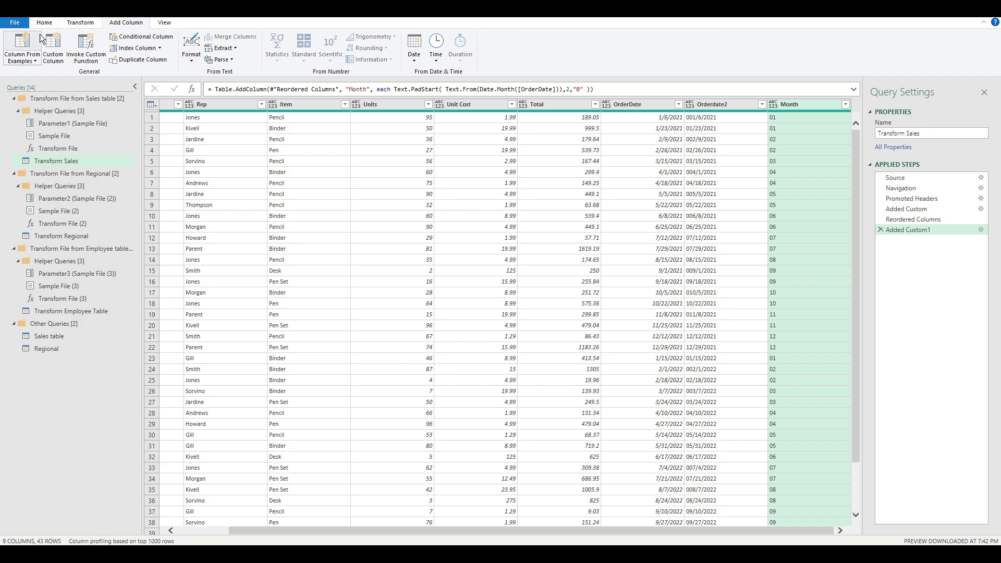
{"action": "left_click", "coordinate": [54, 47]}
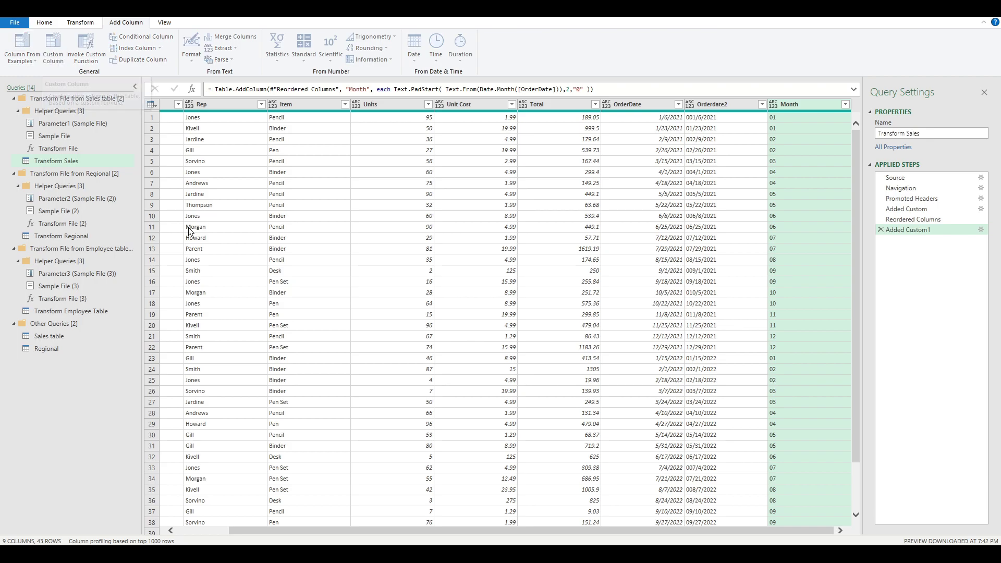
{"action": "left_click", "coordinate": [652, 364]}
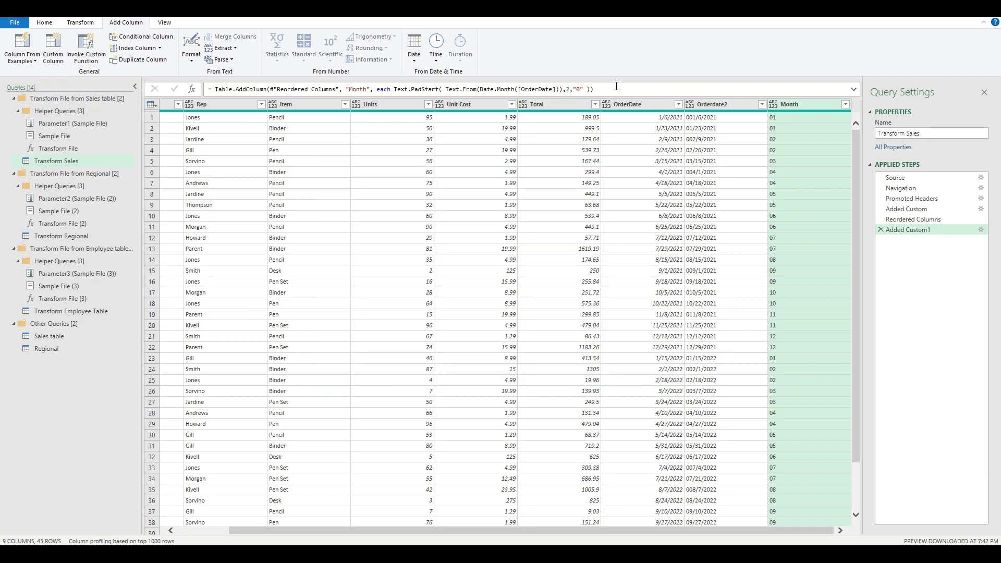
{"action": "left_click_drag", "start_coordinate": [616, 89], "coordinate": [376, 90]}
{"action": "key", "text": "ctrl+c"}
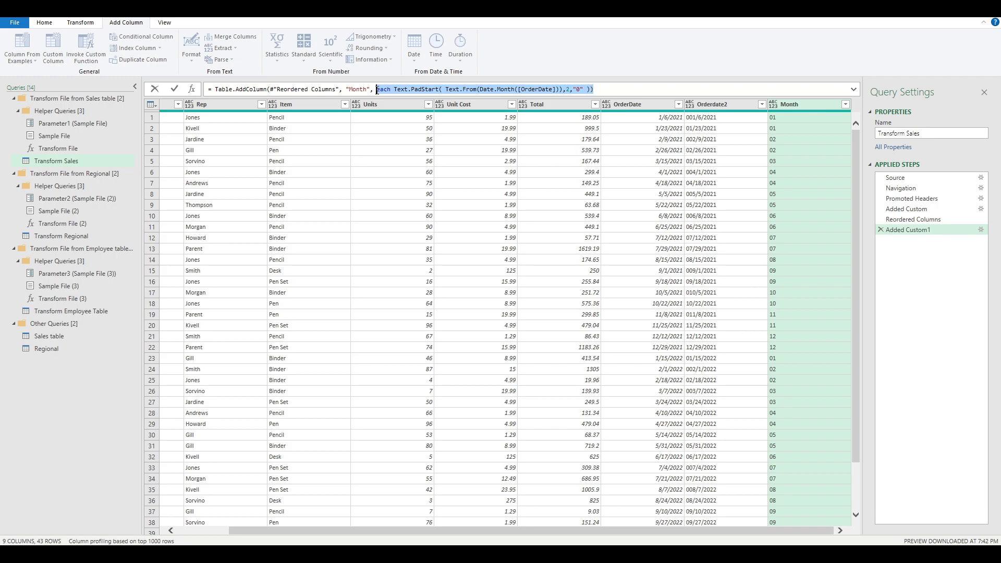
{"action": "left_click", "coordinate": [73, 23]}
{"action": "left_click", "coordinate": [133, 22]}
{"action": "left_click", "coordinate": [683, 227]}
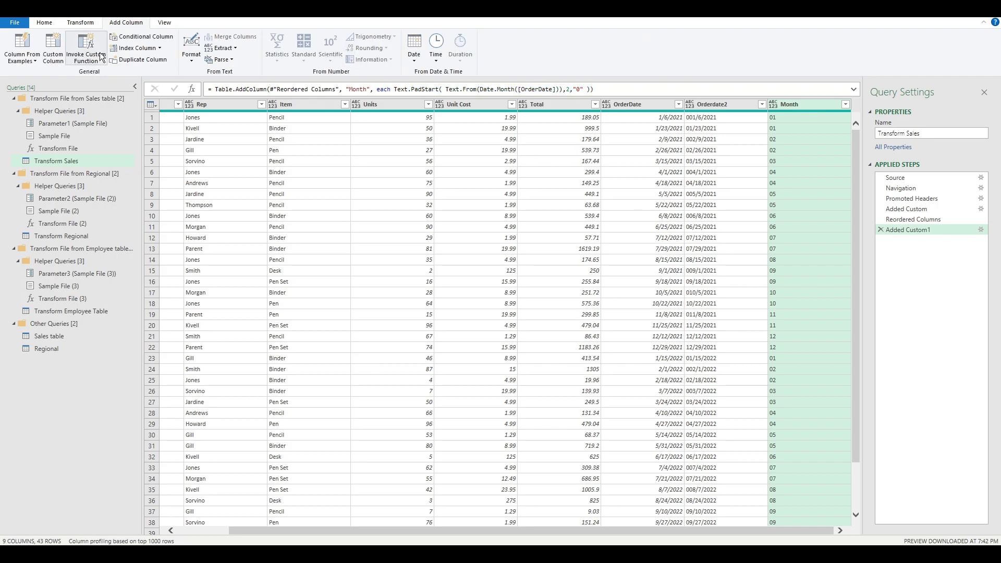
Add a Day column from the pasted formula, changing Date.Month to Date.Day and removing the extra parenthesis.
{"action": "left_click", "coordinate": [51, 52]}
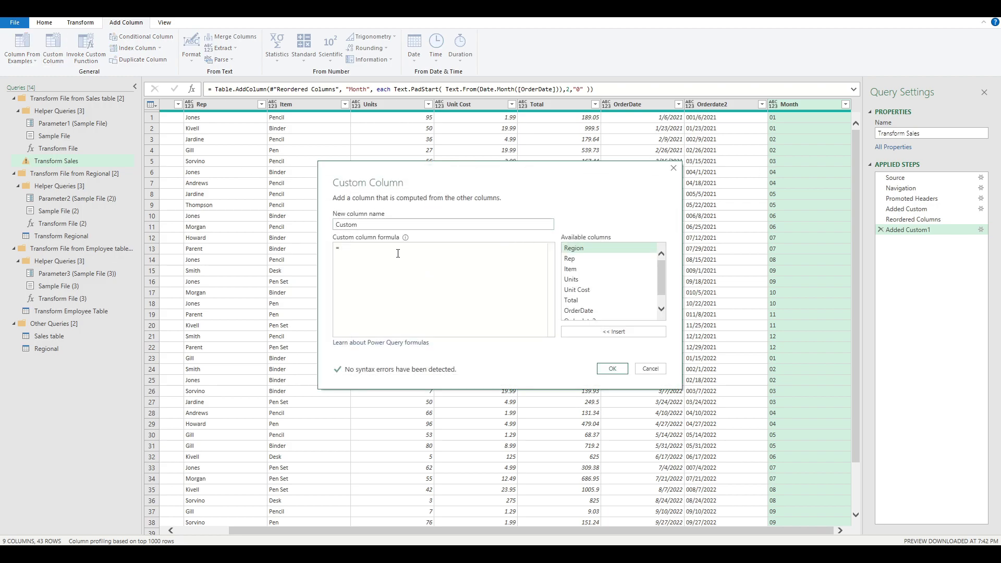
{"action": "key", "text": "ctrl+v"}
{"action": "key", "text": "shift+Tab"}
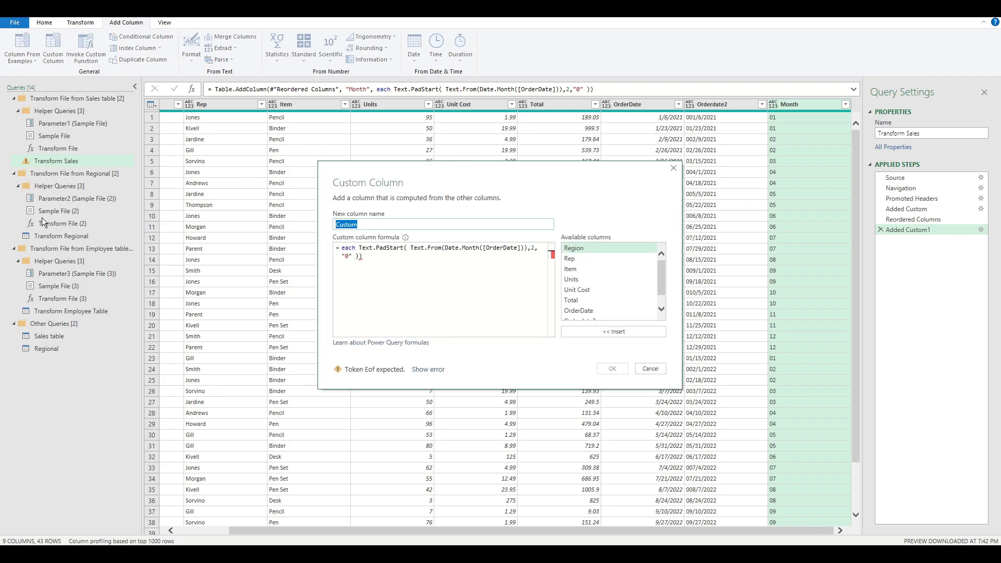
{"action": "type", "text": "Day"}
{"action": "key", "text": "Tab"}
{"action": "key", "text": "BackSpace"}
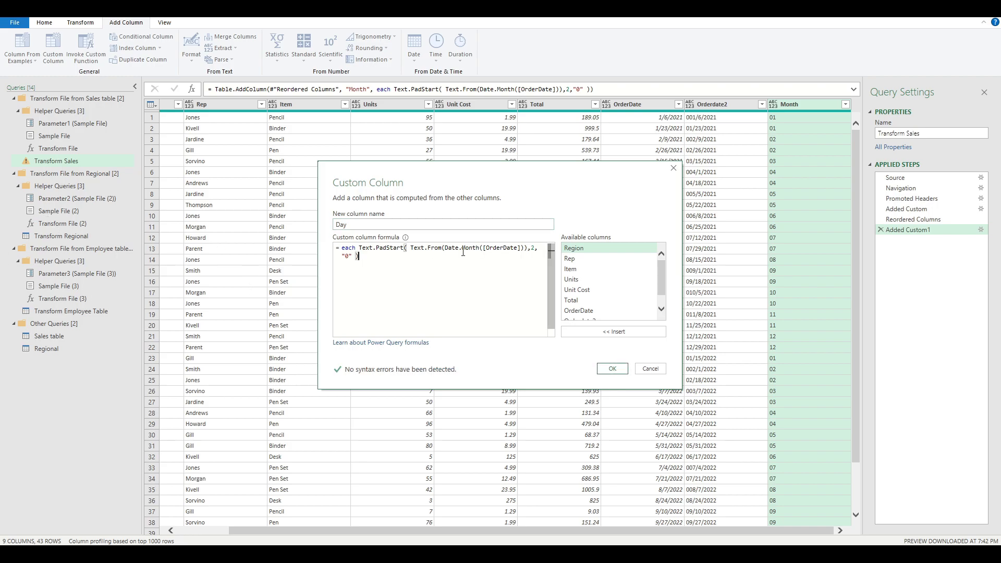
{"action": "double_click", "coordinate": [470, 248]}
{"action": "type", "text": "Day"}
{"action": "key", "text": "Escape"}
{"action": "left_click", "coordinate": [613, 368]}
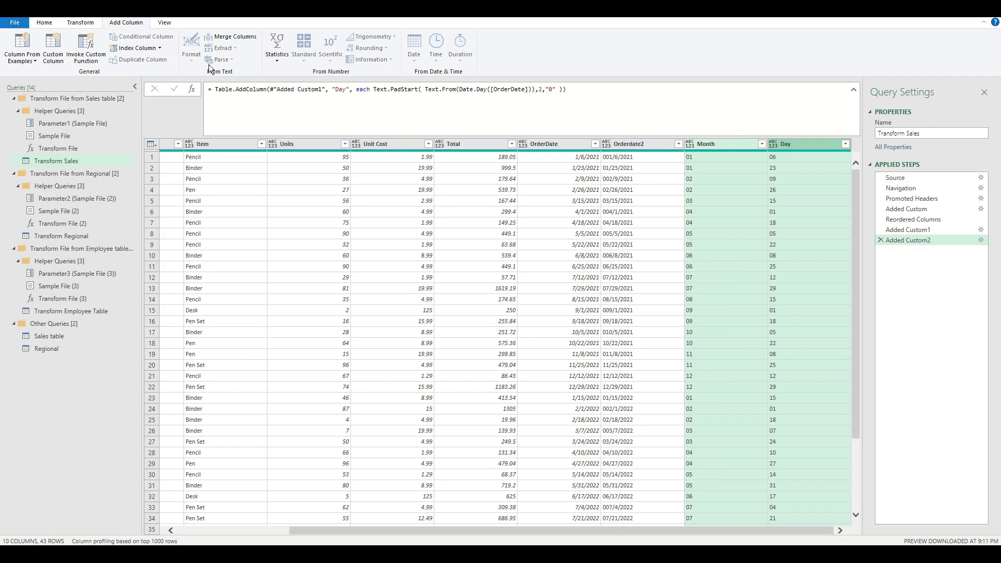
Start a custom column named Year with the formula each Date.Year([OrderDate]).
{"action": "left_click", "coordinate": [54, 49]}
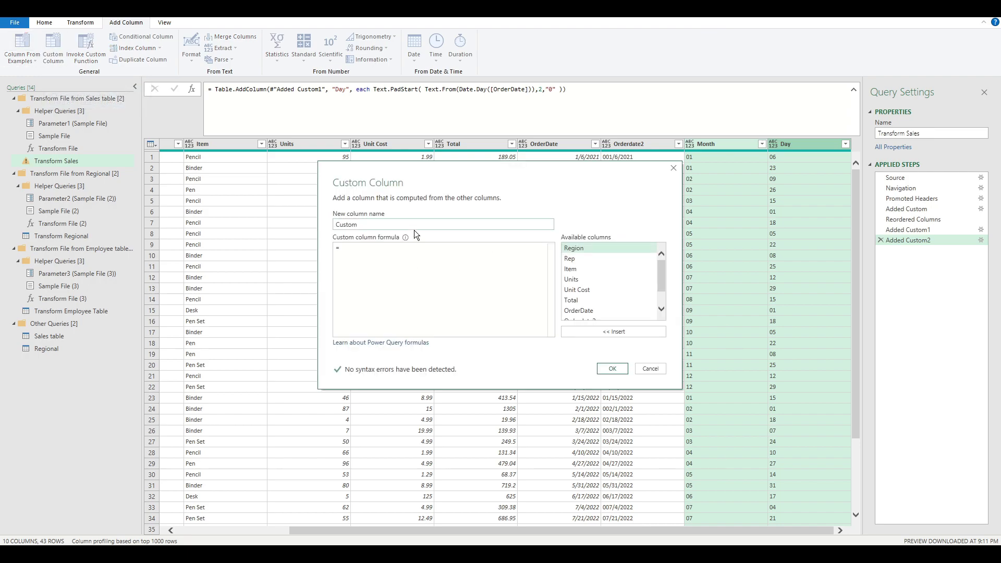
{"action": "double_click", "coordinate": [415, 224]}
{"action": "type", "text": "Year"}
{"action": "left_click", "coordinate": [398, 285]}
{"action": "type", "text": "each"}
{"action": "type", "text": "te.Year("}
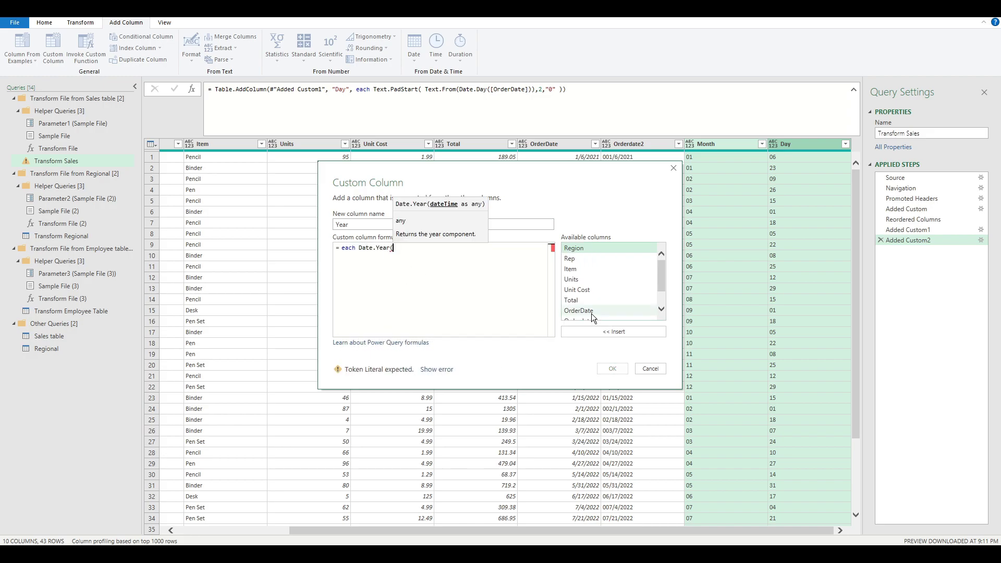
{"action": "double_click", "coordinate": [604, 311]}
{"action": "type", "text": ")"}
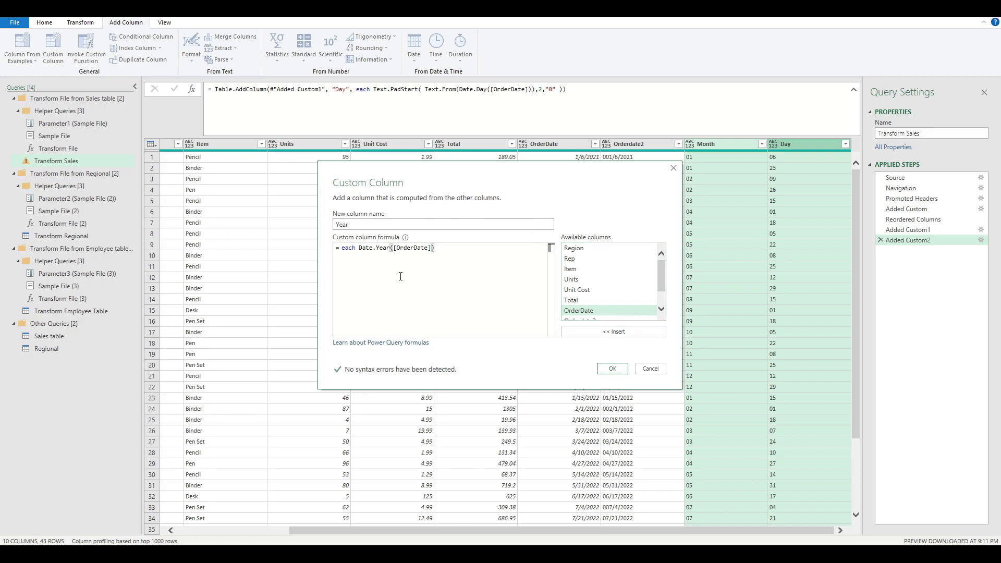
Wrap the year expression in Text.From and add the Year column.
{"action": "left_click", "coordinate": [356, 247]}
{"action": "type", "text": "Te"}
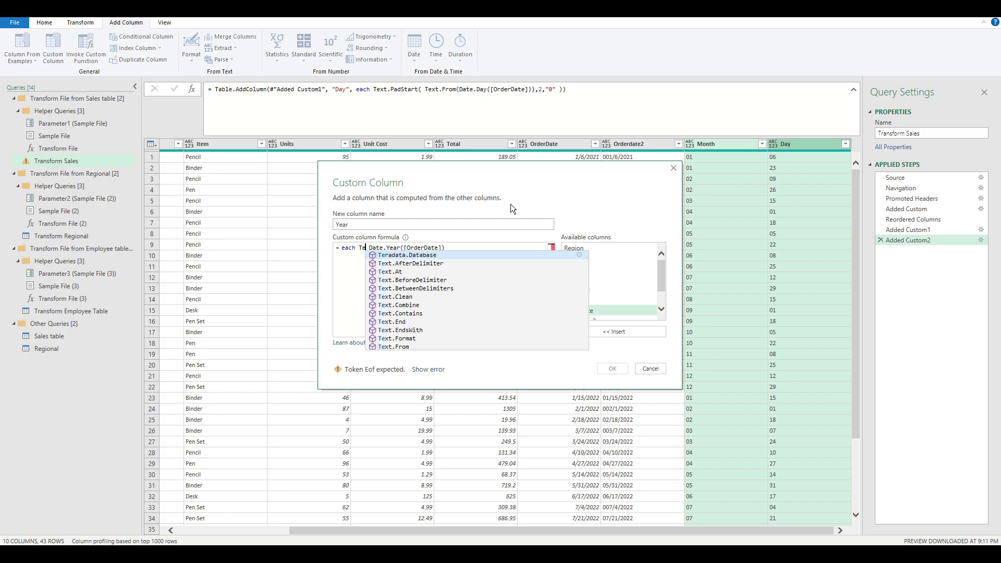
{"action": "type", "text": "xt.From("}
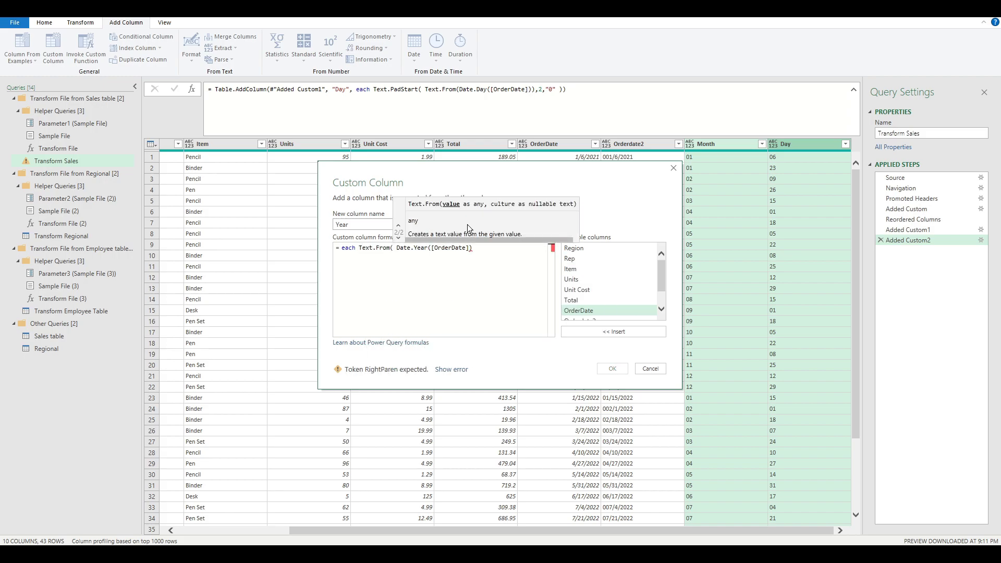
{"action": "left_click", "coordinate": [483, 252]}
{"action": "type", "text": ")"}
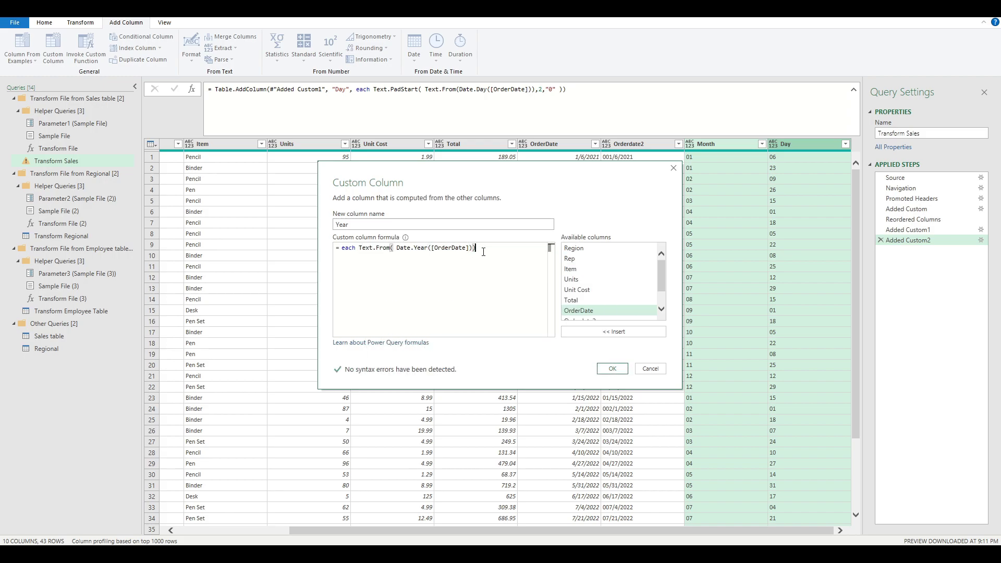
{"action": "left_click", "coordinate": [612, 368]}
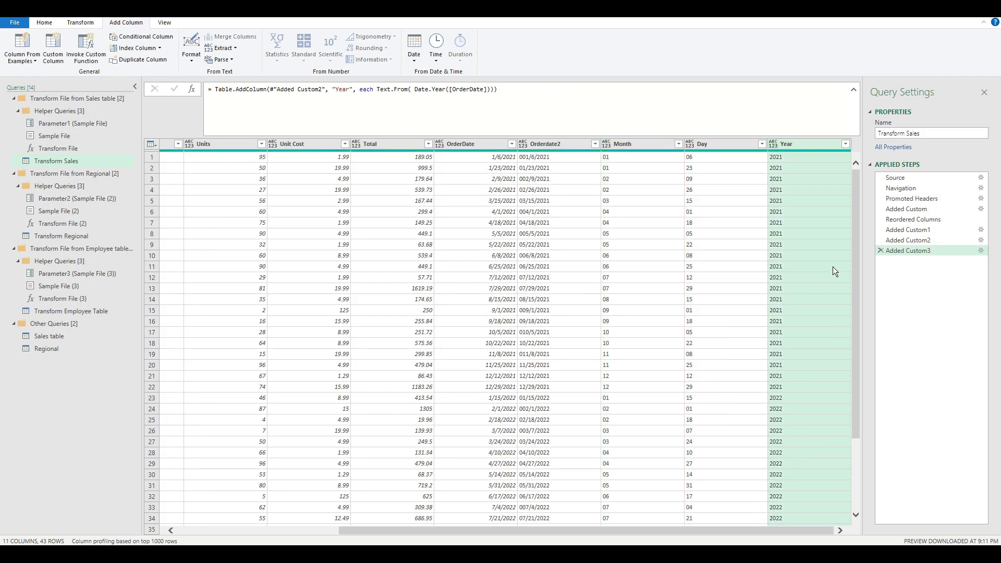
Select the Month, Day and Year columns and inspect their first values.
{"action": "left_click", "coordinate": [669, 144]}
{"action": "left_click", "coordinate": [730, 148], "text": "ctrl"}
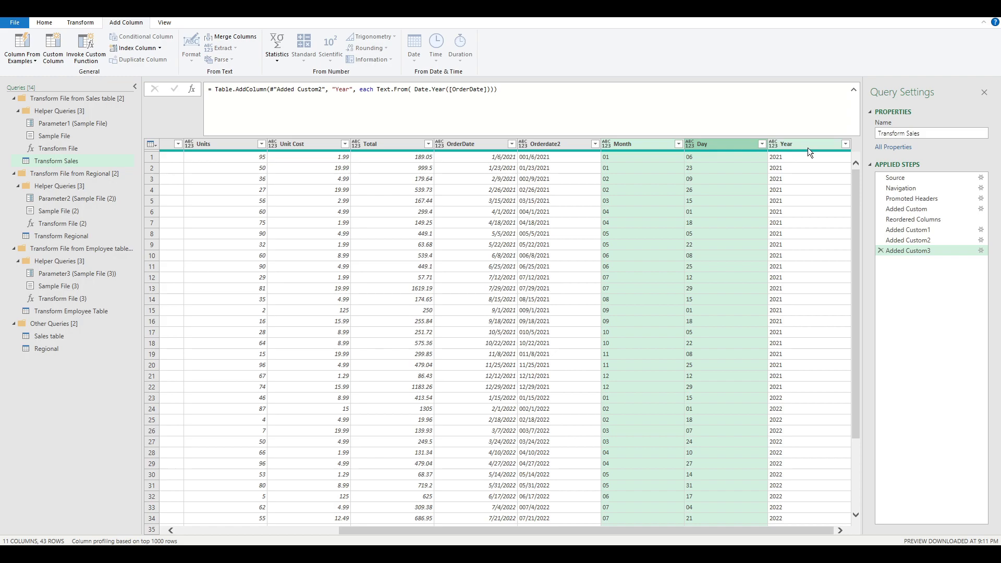
{"action": "left_click", "coordinate": [808, 144], "text": "ctrl"}
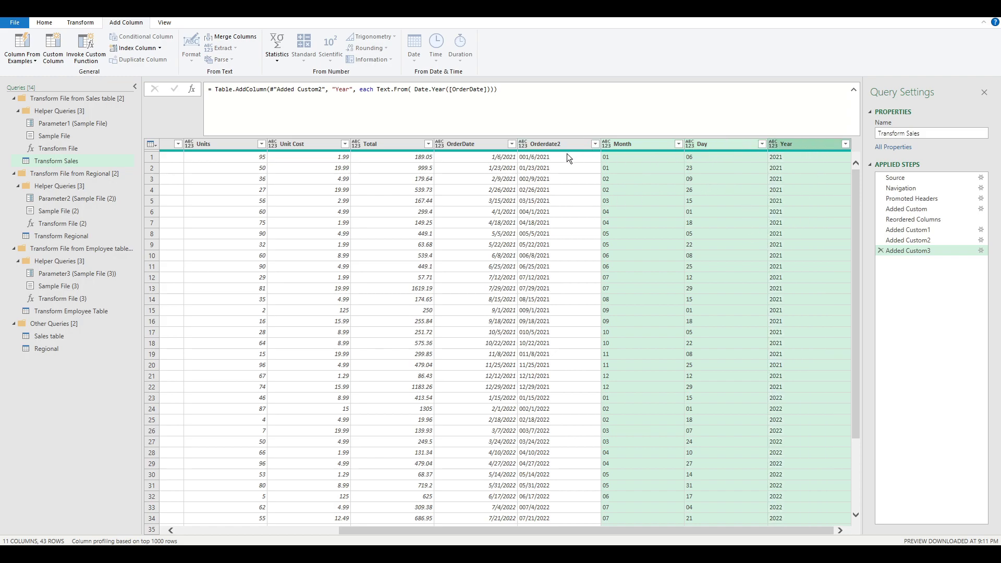
{"action": "left_click", "coordinate": [620, 159]}
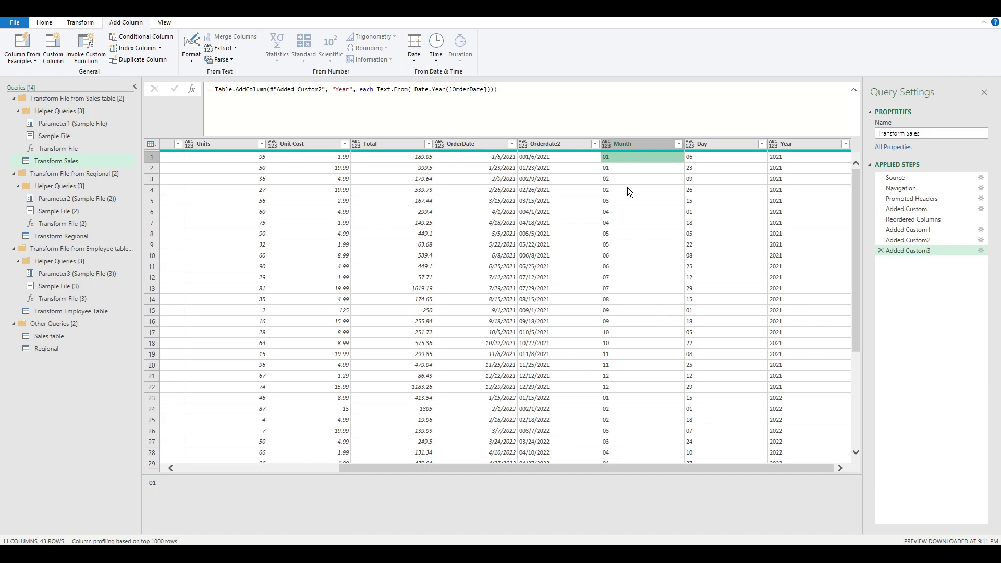
{"action": "left_click", "coordinate": [743, 167]}
{"action": "left_click", "coordinate": [820, 168]}
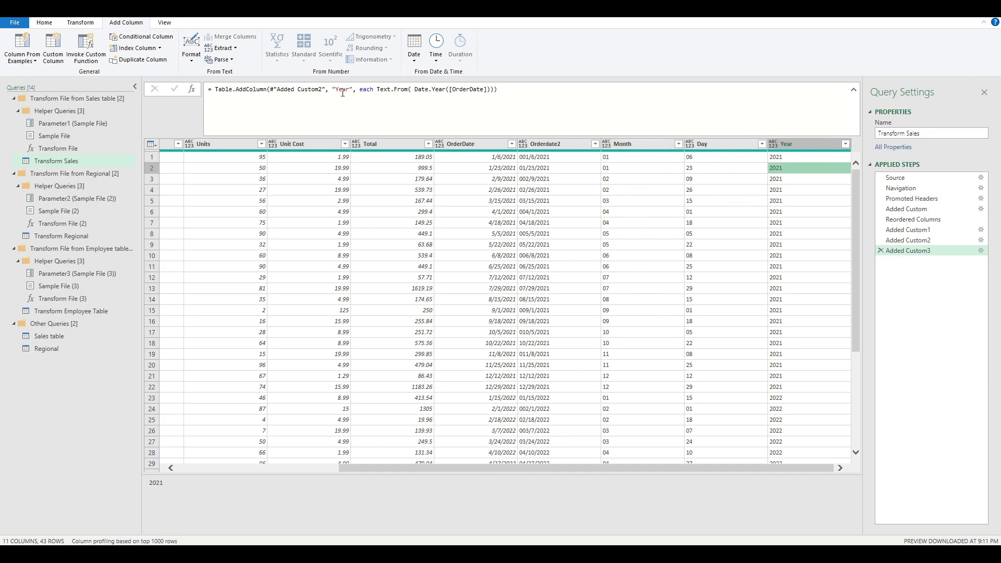
{"action": "left_click", "coordinate": [53, 47]}
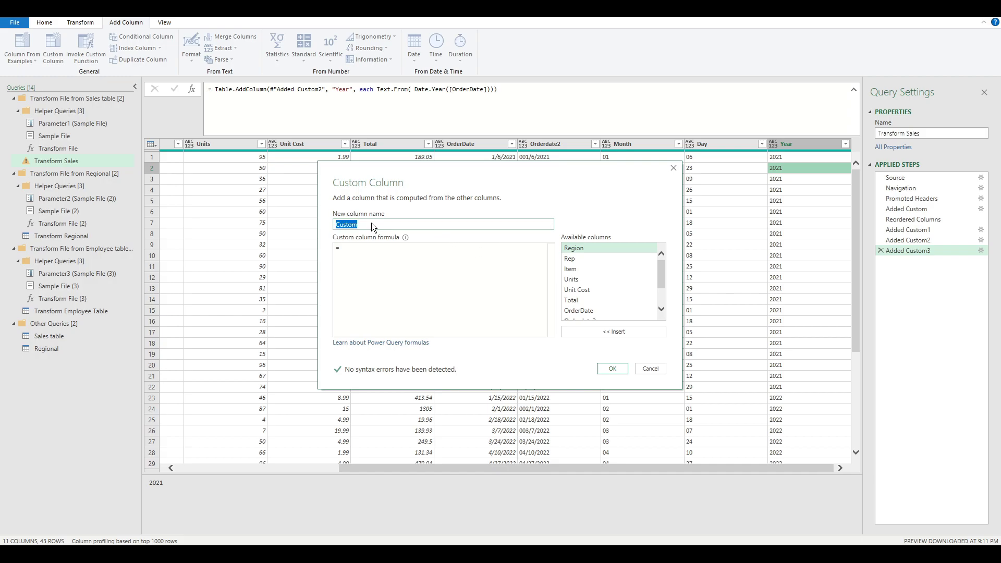
Add a Combined custom column with the formula [Month]&[Day]&[Year], giving values like 01062021.
{"action": "type", "text": "Combined"}
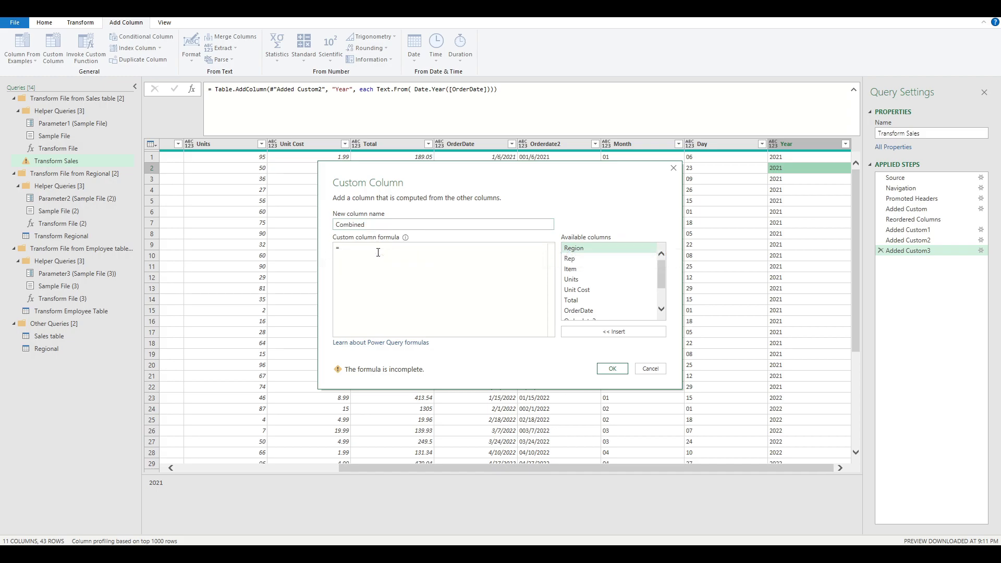
{"action": "type", "text": "each"}
{"action": "scroll", "coordinate": [651, 292], "scroll_direction": "down", "scroll_amount": 2}
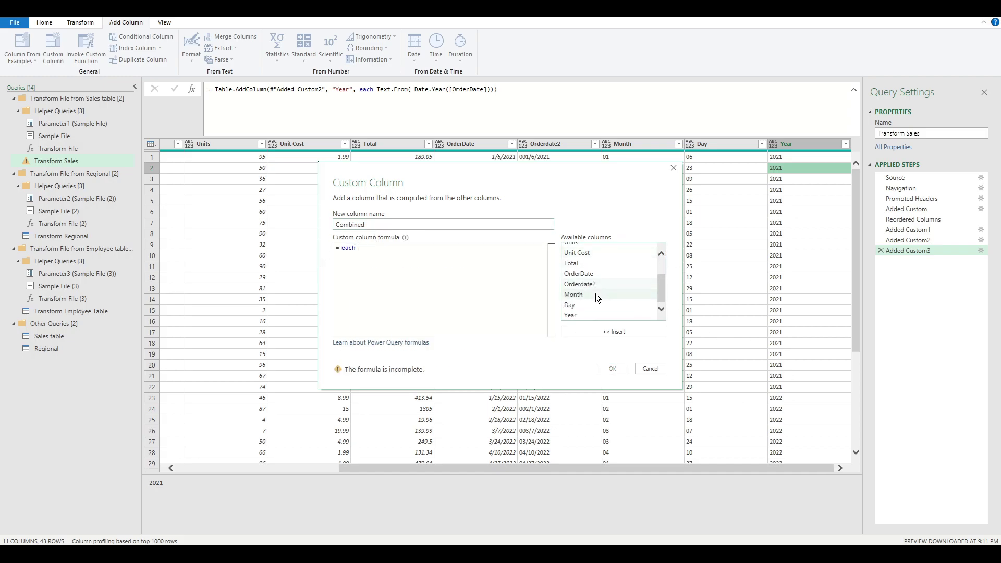
{"action": "double_click", "coordinate": [594, 294]}
{"action": "type", "text": "&"}
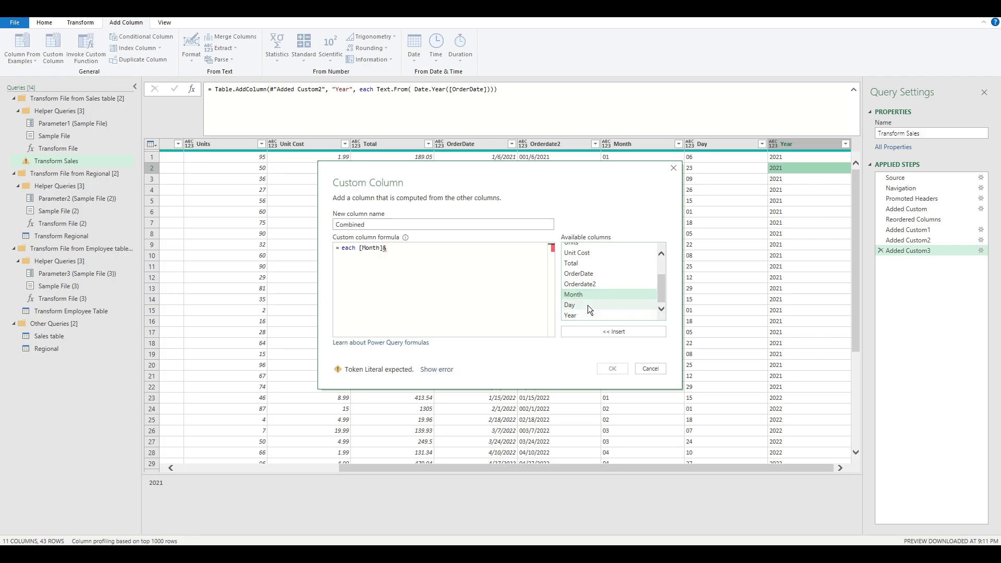
{"action": "double_click", "coordinate": [587, 305]}
{"action": "type", "text": "&"}
{"action": "double_click", "coordinate": [589, 315]}
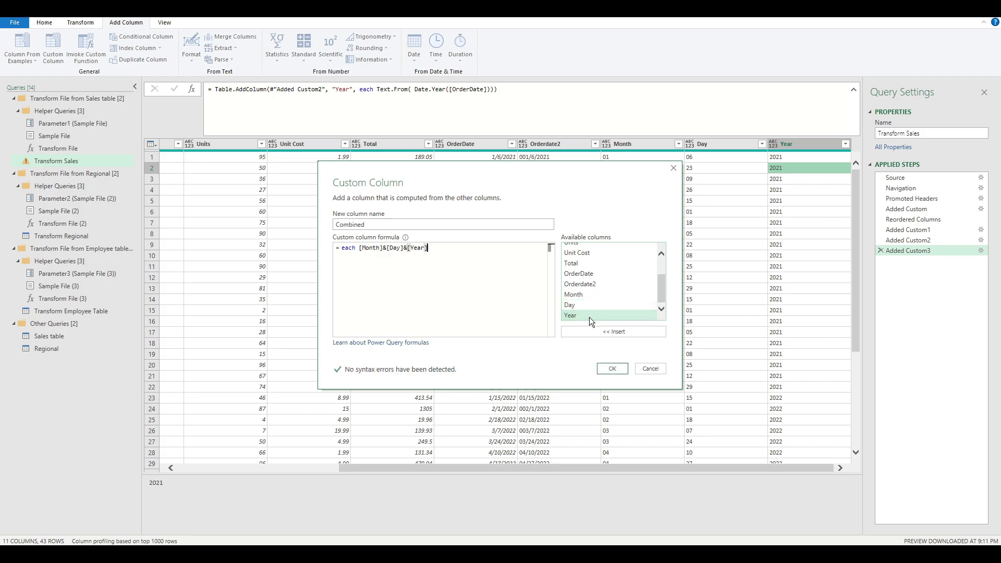
{"action": "left_click", "coordinate": [388, 249]}
{"action": "key", "text": "Left"}
{"action": "key", "text": "Left"}
{"action": "left_click", "coordinate": [442, 252]}
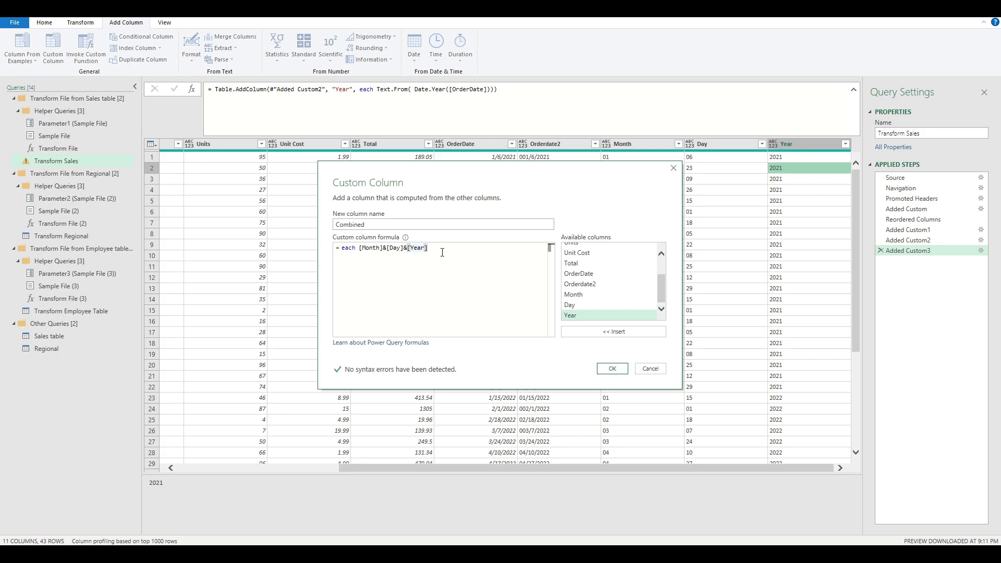
{"action": "left_click", "coordinate": [612, 368]}
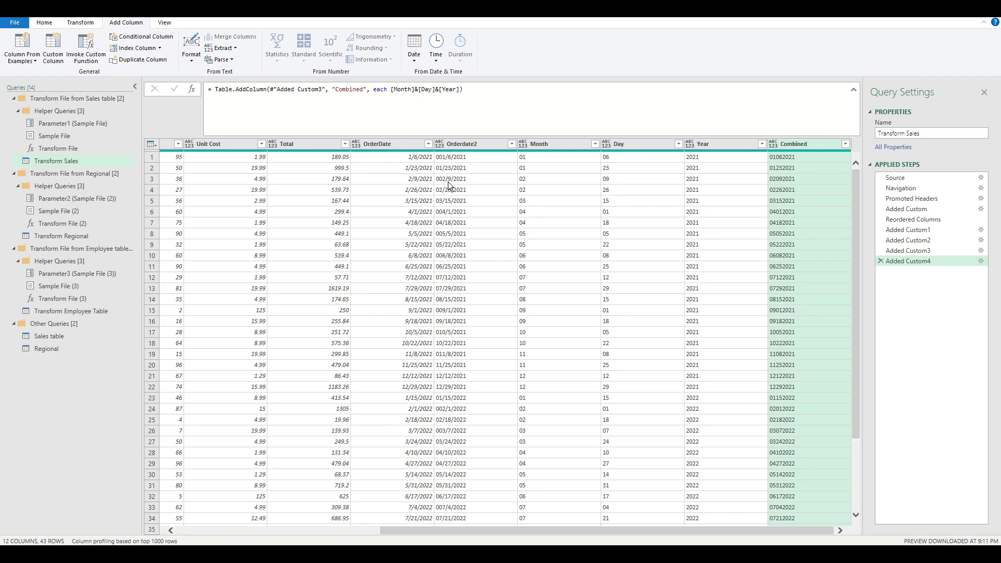
Change the Combined formula to [Month]&"/"&[Day]&"/"&[Year] and apply it.
{"action": "left_click", "coordinate": [417, 89]}
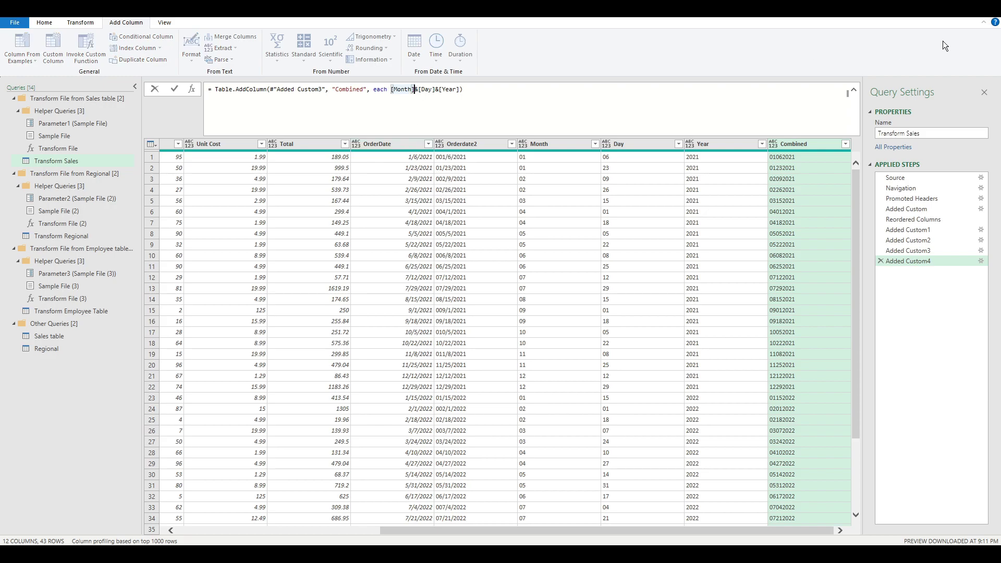
{"action": "key", "text": "Right"}
{"action": "type", "text": "\"/\"&"}
{"action": "key", "text": "Right"}
{"action": "key", "text": "Right"}
{"action": "key", "text": "Right"}
{"action": "key", "text": "Right"}
{"action": "key", "text": "Right"}
{"action": "key", "text": "Right"}
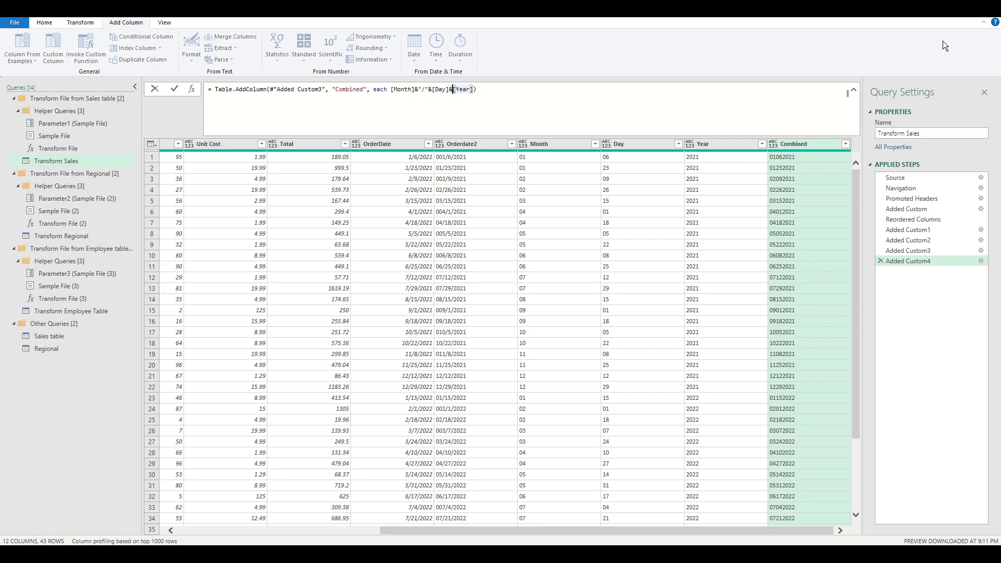
{"action": "type", "text": "\"/\"&"}
{"action": "key", "text": "Return"}
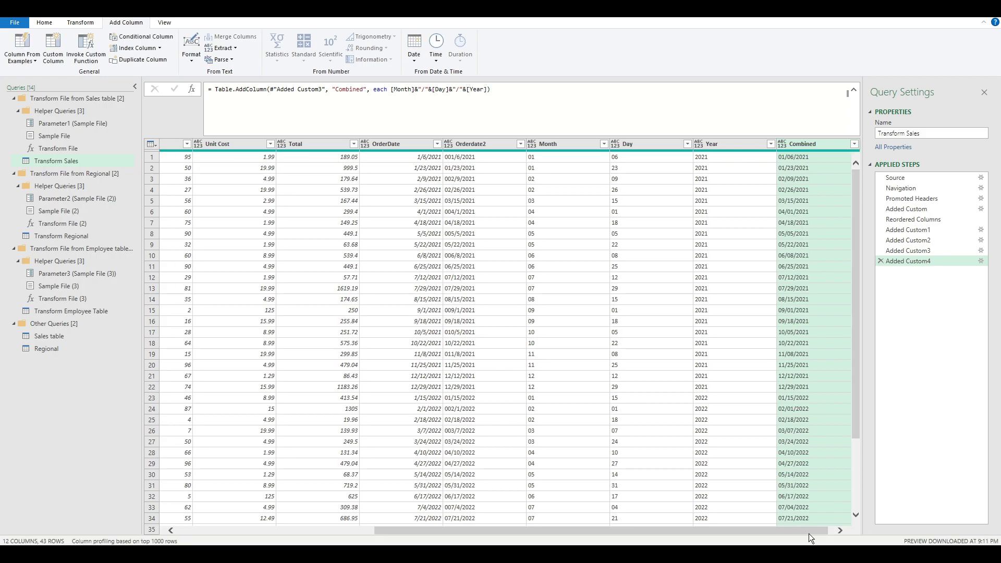
{"action": "scroll", "coordinate": [809, 530], "scroll_direction": "right", "scroll_amount": 1}
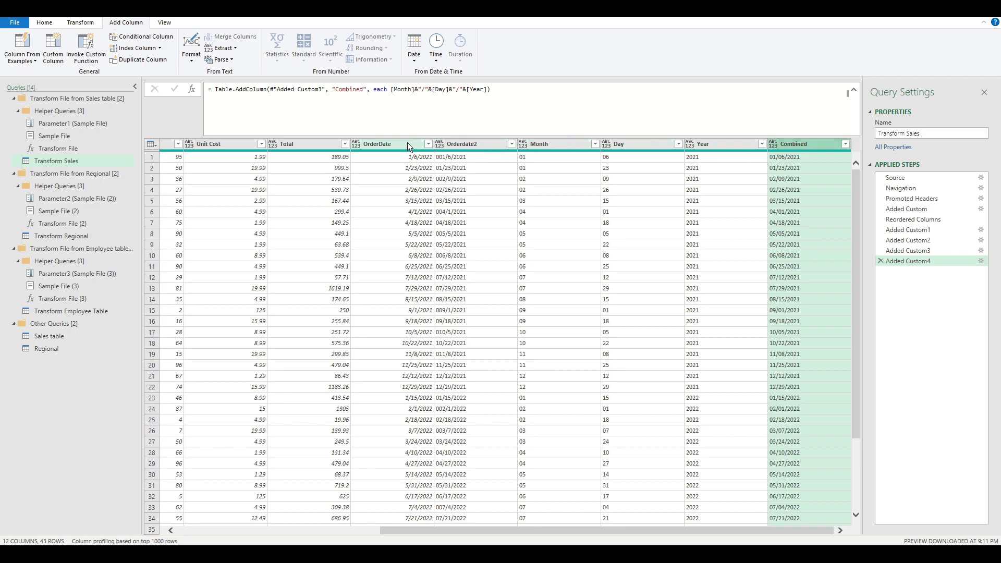
Compare Combined date values in rows 1 and 6 against OrderDate and Orderdate2.
{"action": "left_click", "coordinate": [392, 145], "text": "ctrl"}
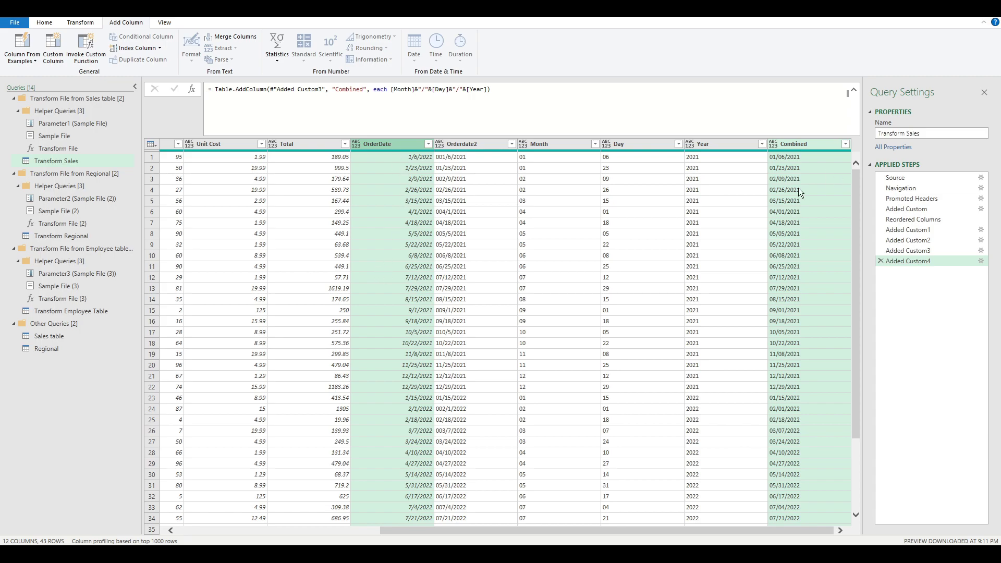
{"action": "left_click", "coordinate": [808, 213]}
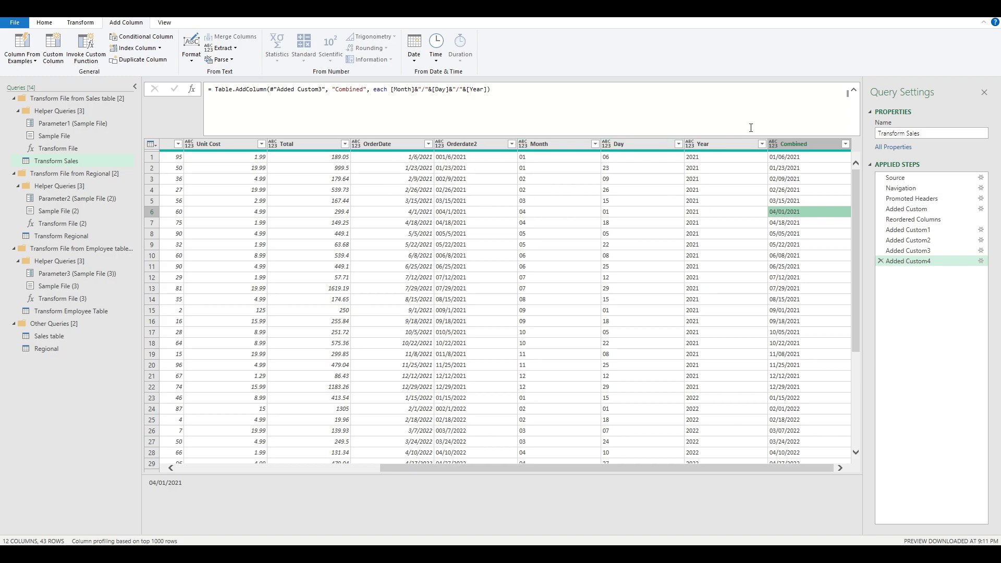
{"action": "left_click", "coordinate": [474, 145]}
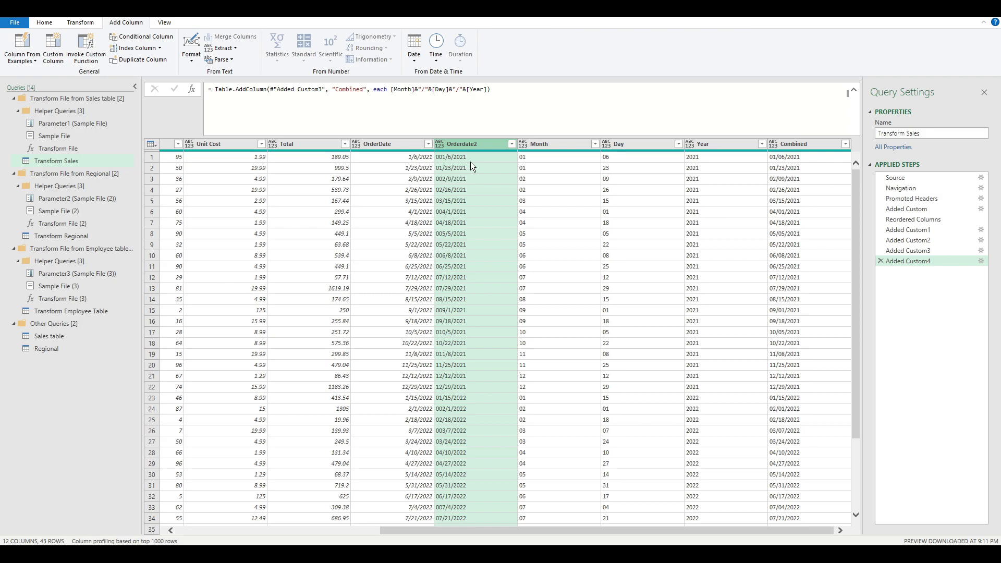
{"action": "left_click", "coordinate": [811, 156]}
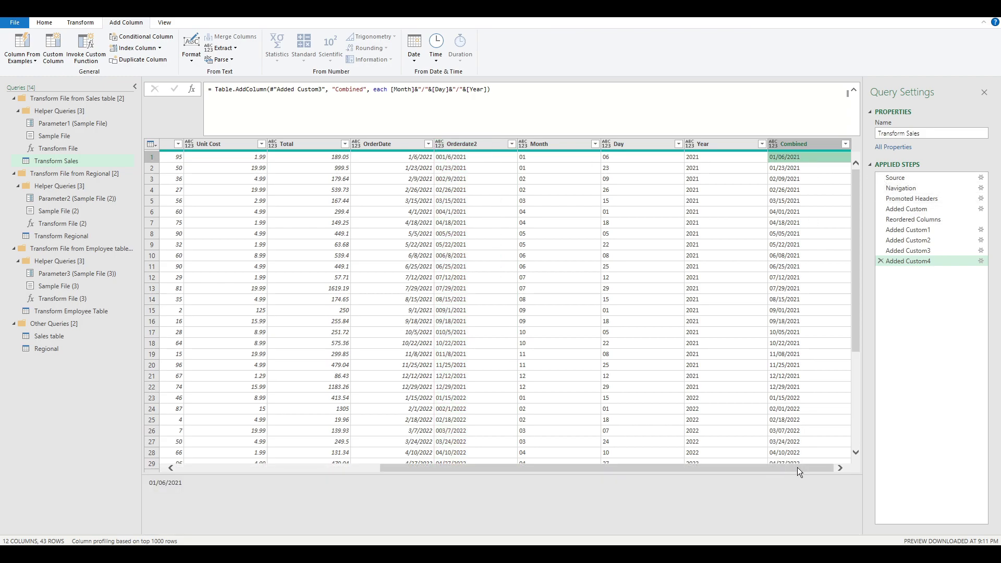
Select the Year column and extend the selection back through Orderdate2 to OrderDate.
{"action": "left_click", "coordinate": [786, 145]}
{"action": "left_click", "coordinate": [713, 144]}
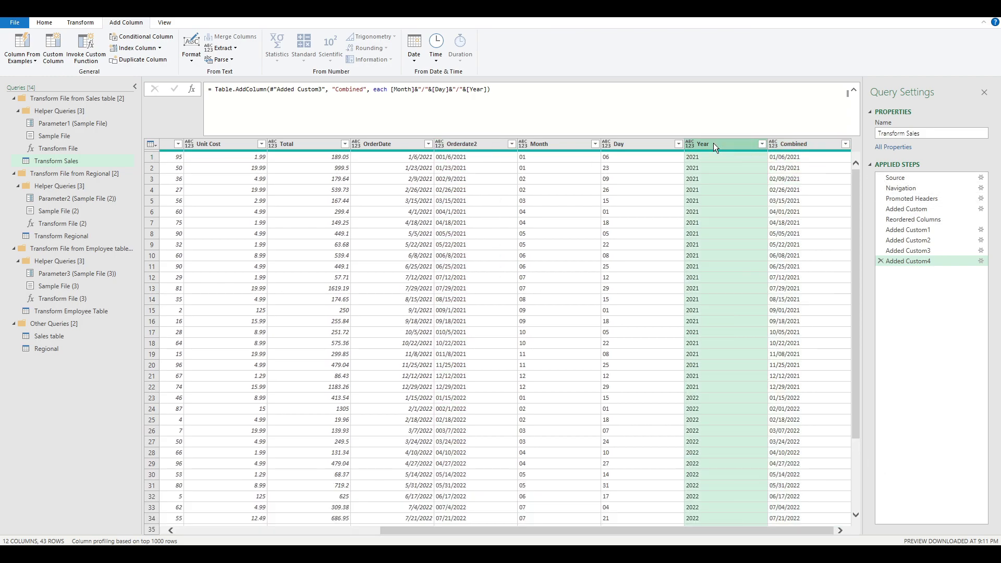
{"action": "left_click", "coordinate": [460, 144], "text": "shift"}
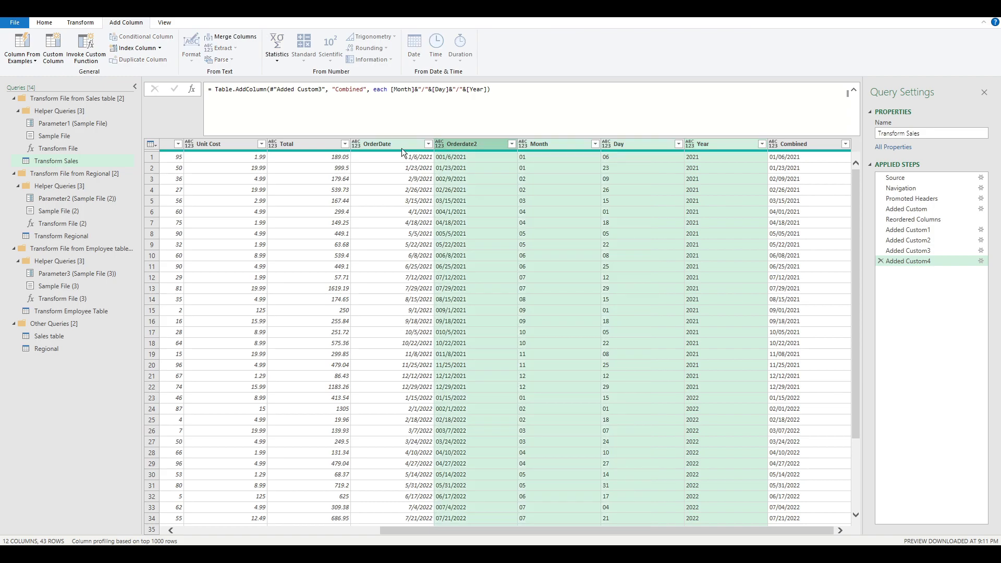
{"action": "left_click", "coordinate": [395, 145], "text": "shift"}
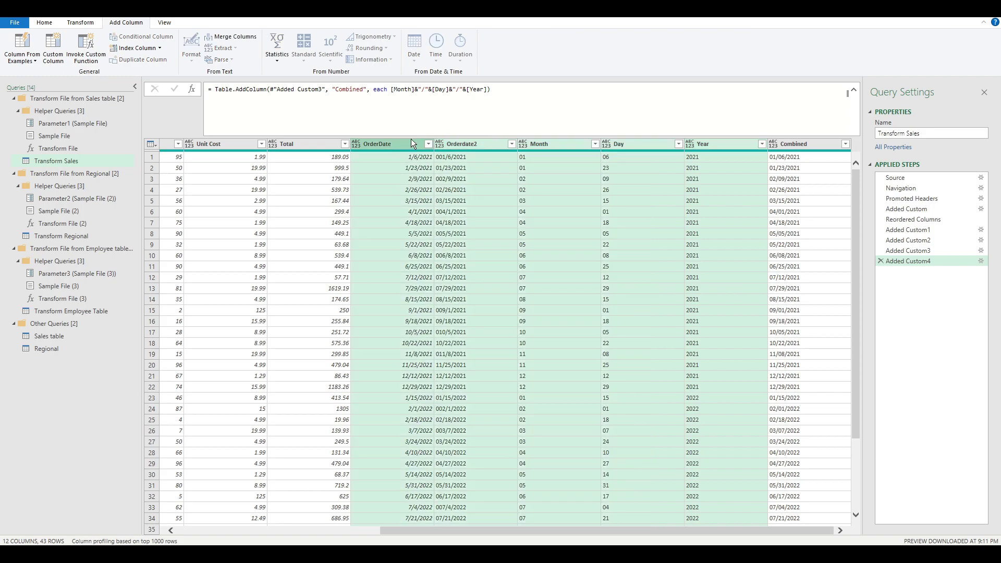
Remove the five helper date columns, rename Combined to OrderDate, and switch to the Sales table query.
{"action": "right_click", "coordinate": [411, 139]}
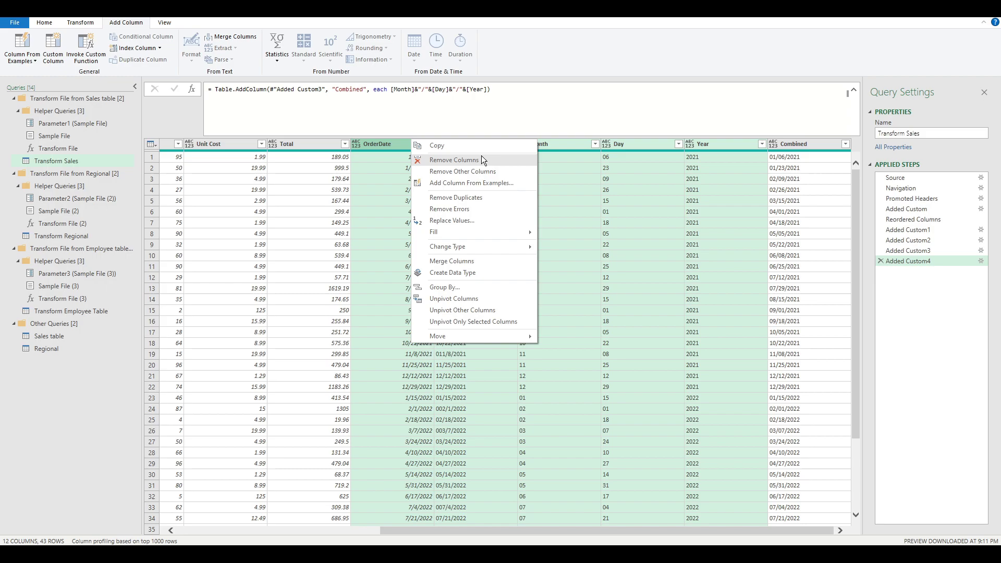
{"action": "left_click", "coordinate": [481, 159]}
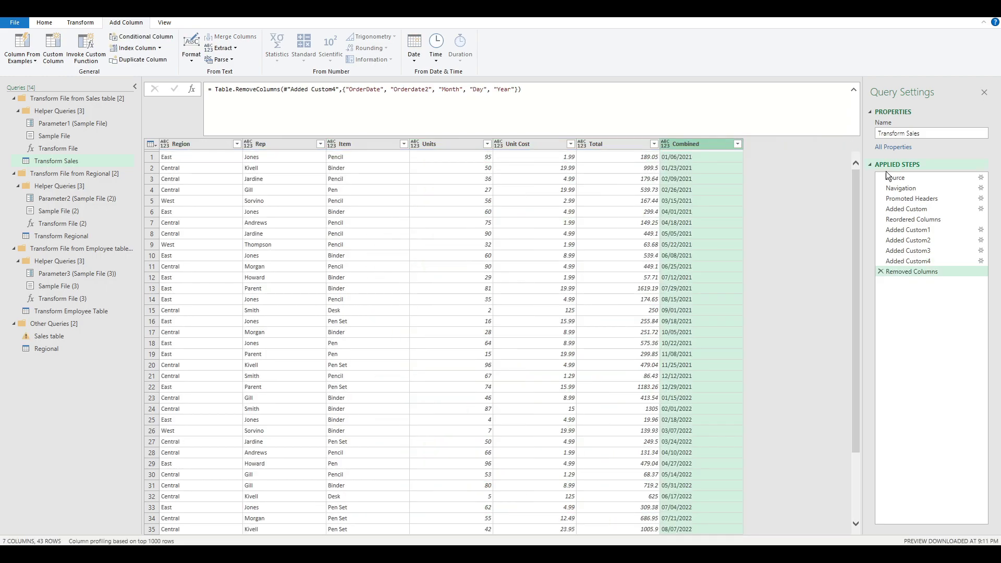
{"action": "double_click", "coordinate": [688, 143]}
{"action": "type", "text": "OrderDate"}
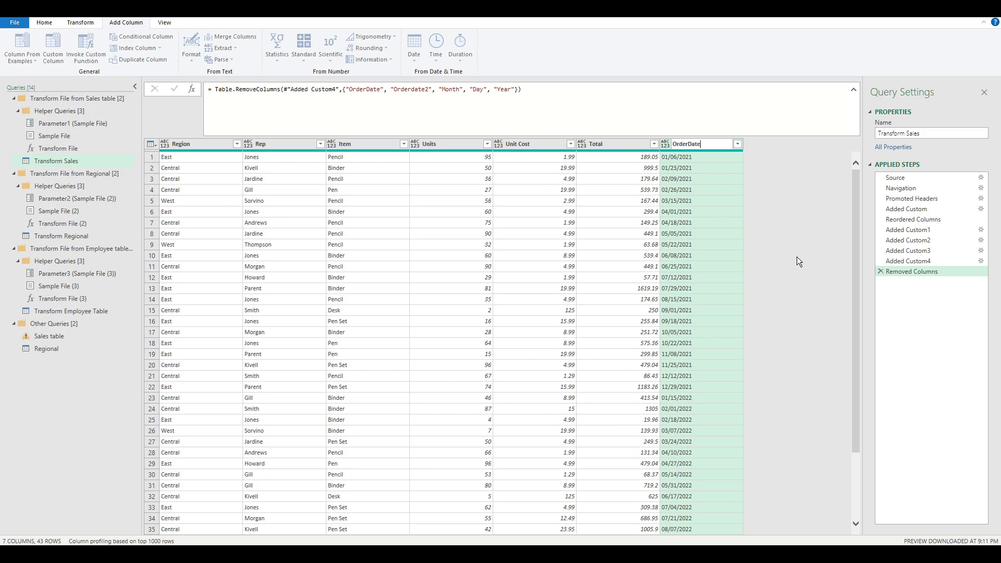
{"action": "key", "text": "Return"}
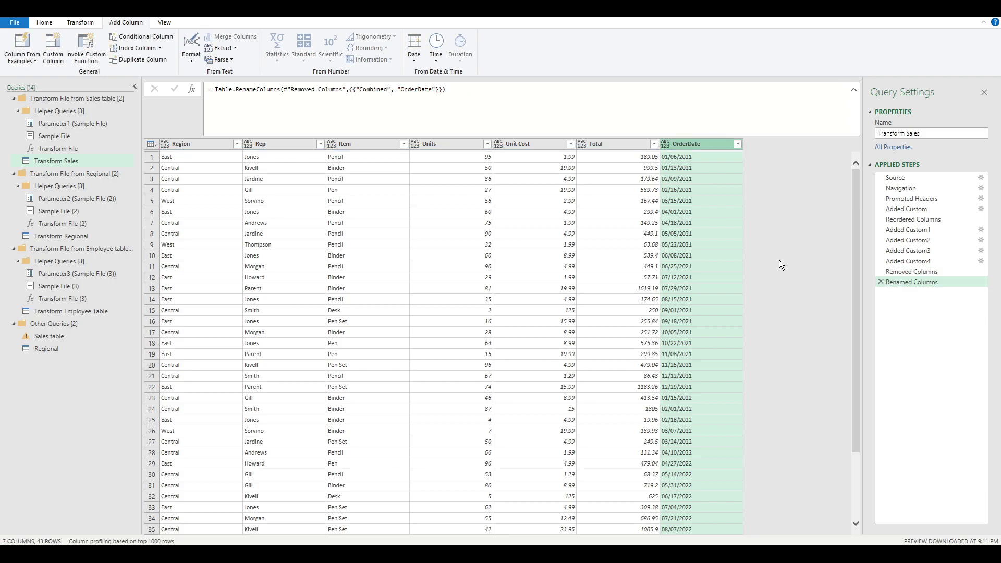
{"action": "left_click", "coordinate": [99, 333]}
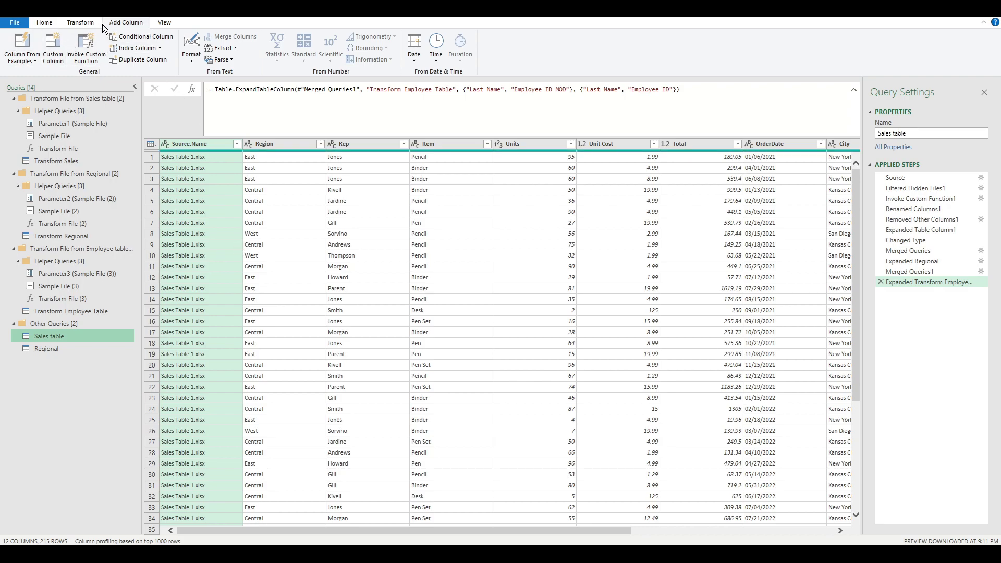
Refresh the Sales table preview and select its OrderDate and Employee ID columns to check them.
{"action": "left_click", "coordinate": [43, 22]}
{"action": "left_click", "coordinate": [43, 49]}
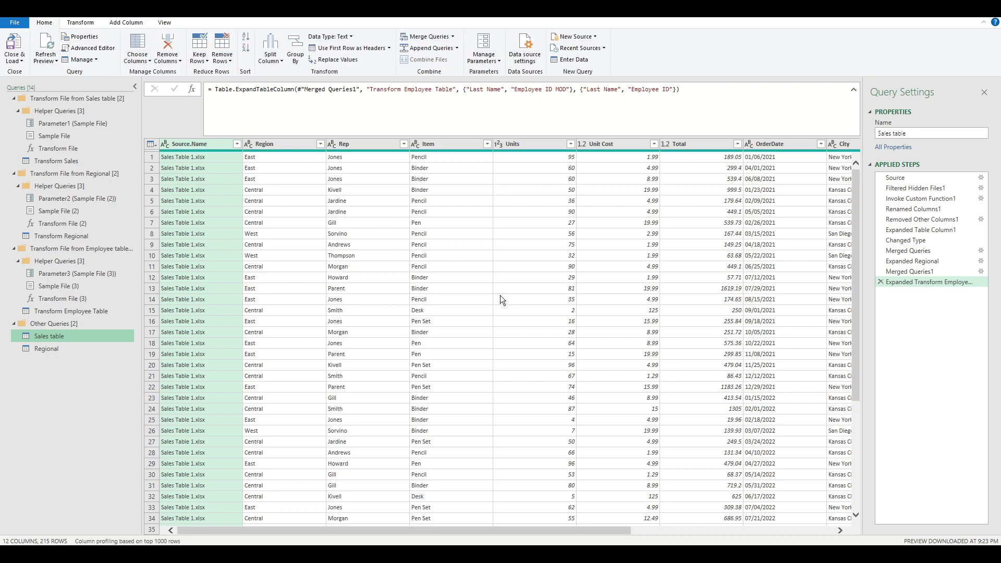
{"action": "left_click", "coordinate": [799, 143]}
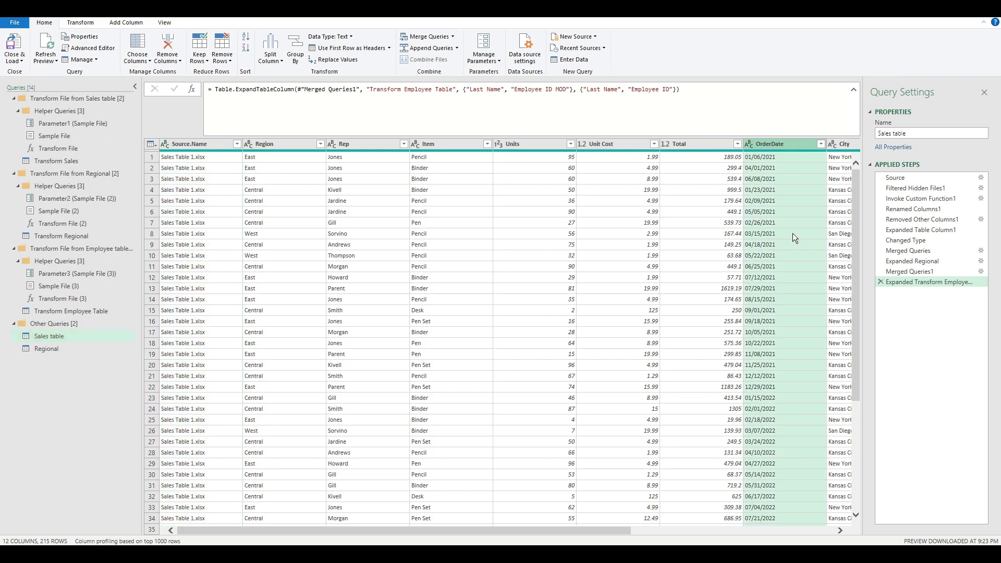
{"action": "left_click_drag", "start_coordinate": [618, 526], "coordinate": [829, 527]}
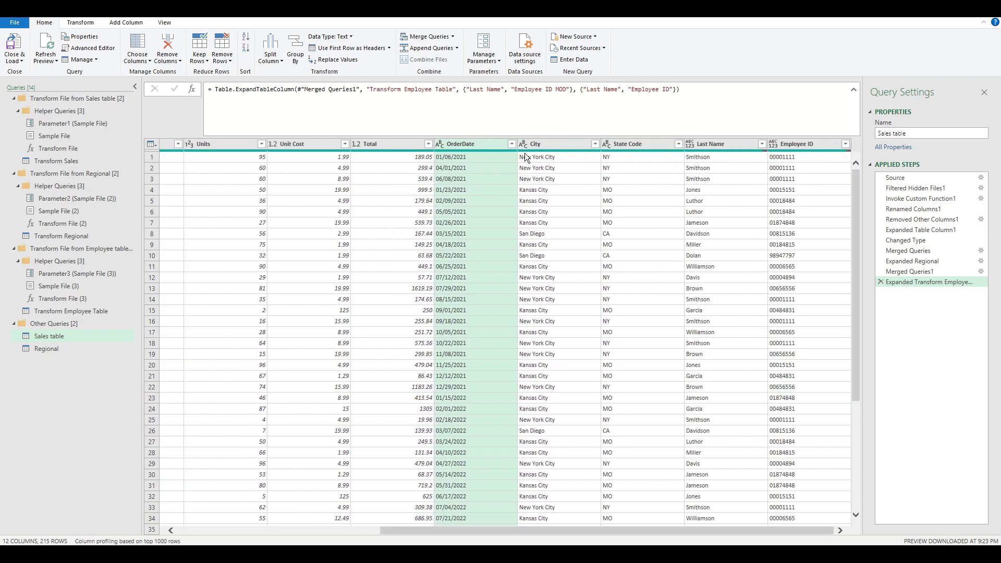
{"action": "left_click", "coordinate": [803, 144], "text": "ctrl"}
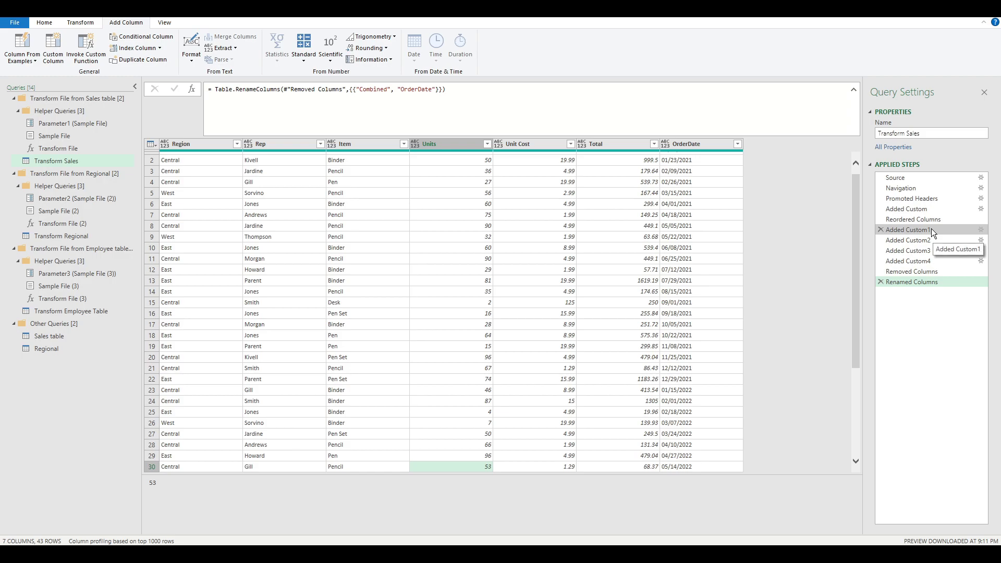
Try moving Added Custom1 lower, then preview the Added Custom4 step's Combined dates like 01/06/2021.
{"action": "left_click_drag", "start_coordinate": [930, 228], "coordinate": [927, 270]}
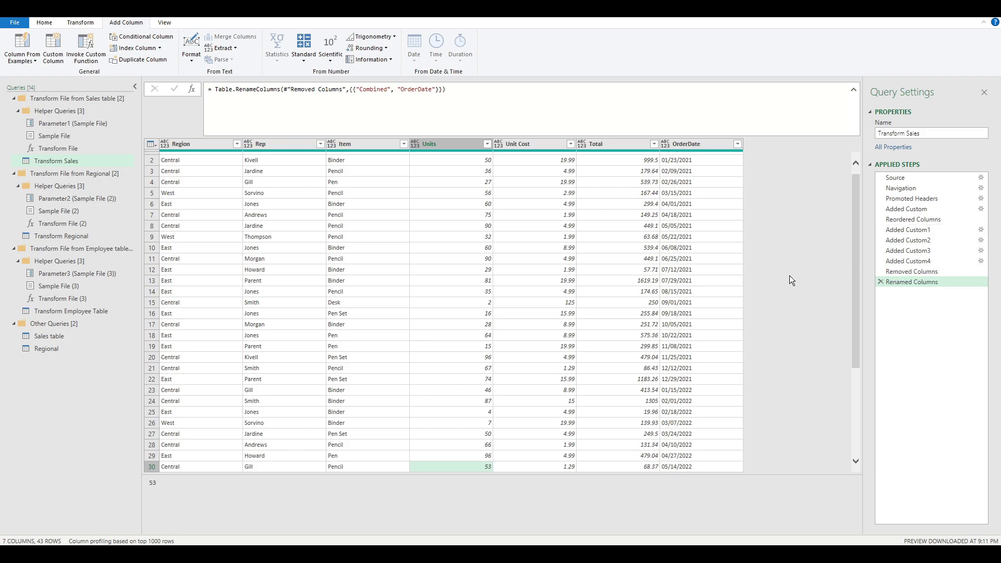
{"action": "left_click", "coordinate": [919, 263]}
{"action": "left_click_drag", "start_coordinate": [596, 527], "coordinate": [809, 528]}
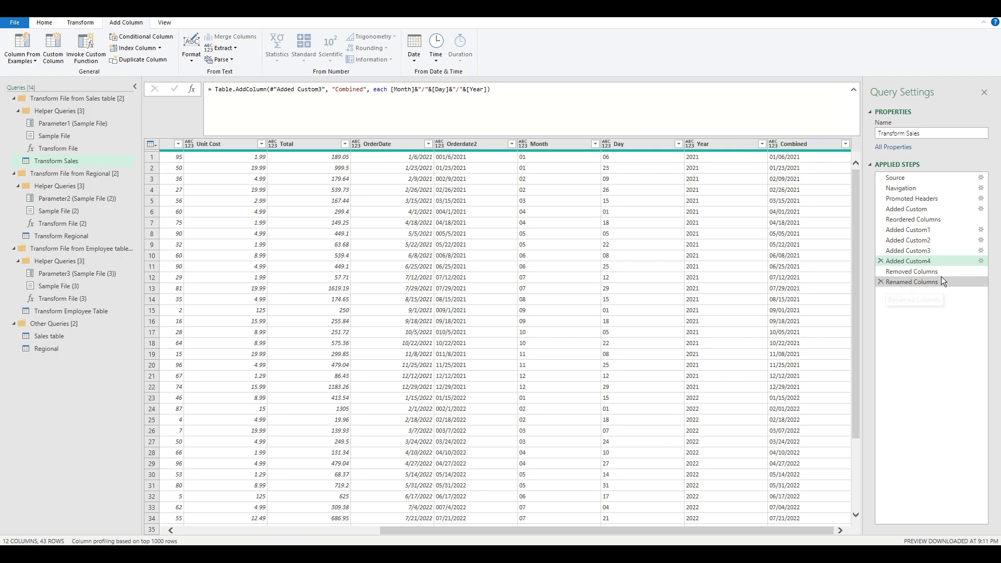
Compare the Removed Columns, Added Custom4 and Renamed Columns results, and inspect Added Custom1's Month padding formula.
{"action": "left_click", "coordinate": [915, 272]}
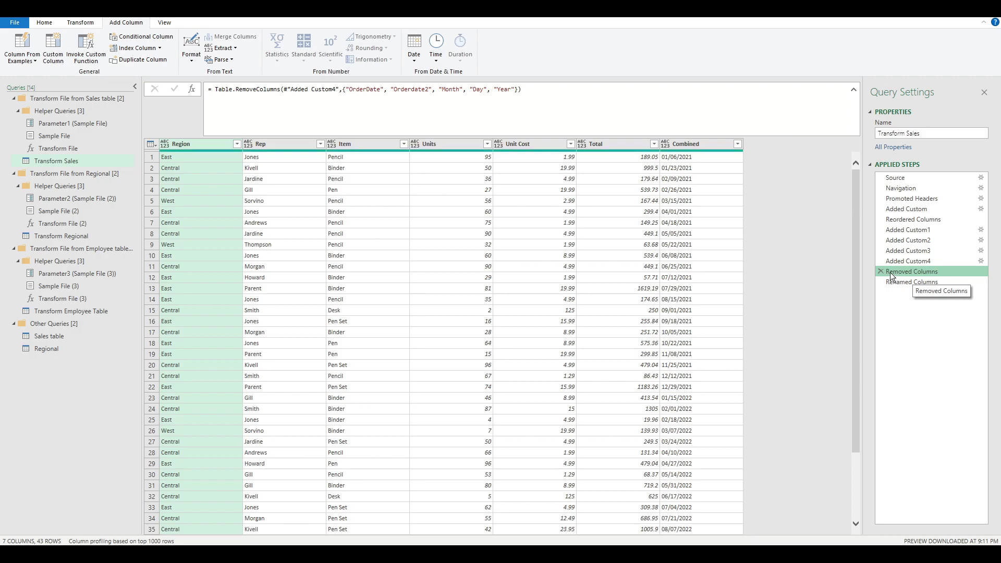
{"action": "left_click", "coordinate": [932, 262]}
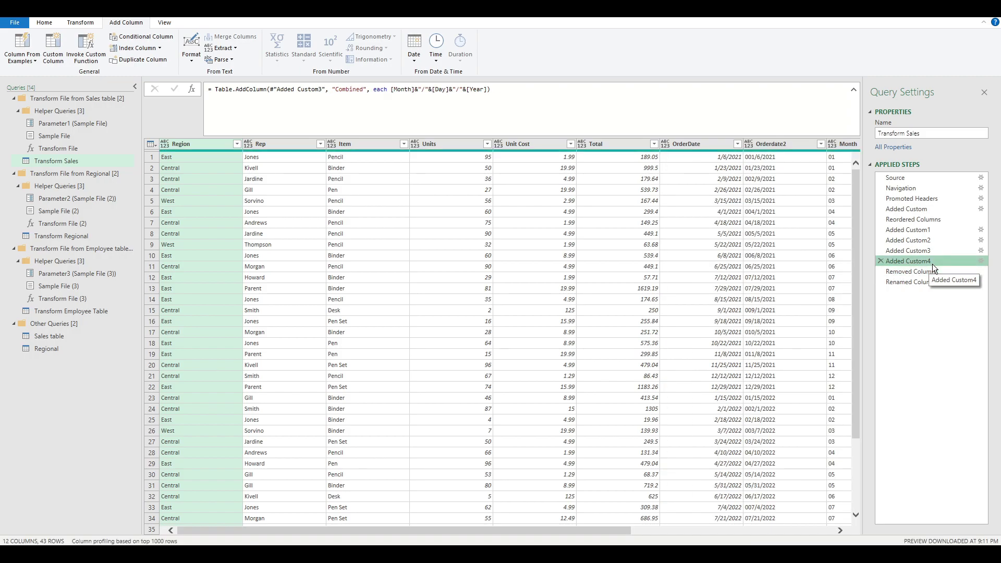
{"action": "left_click", "coordinate": [894, 281]}
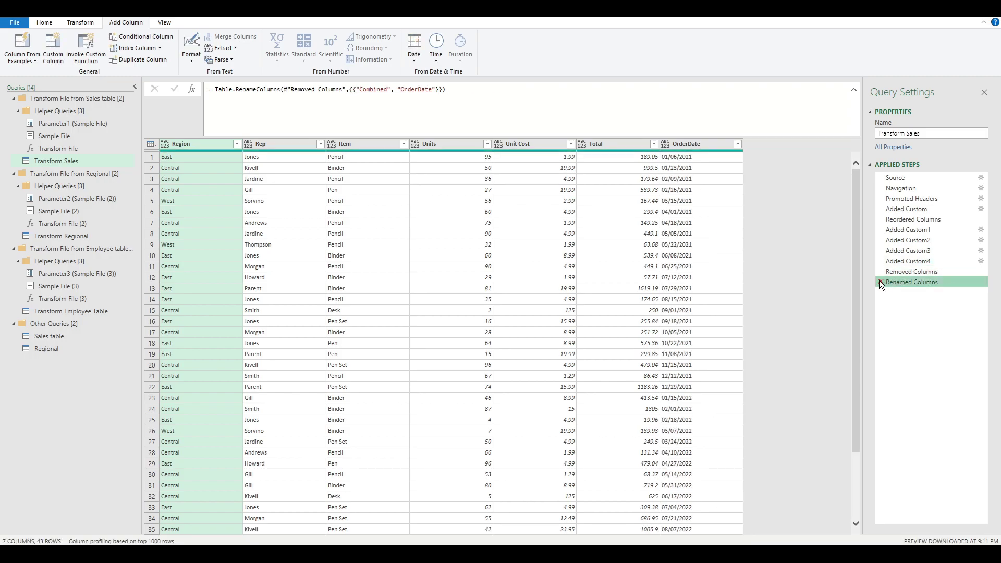
{"action": "left_click", "coordinate": [930, 229]}
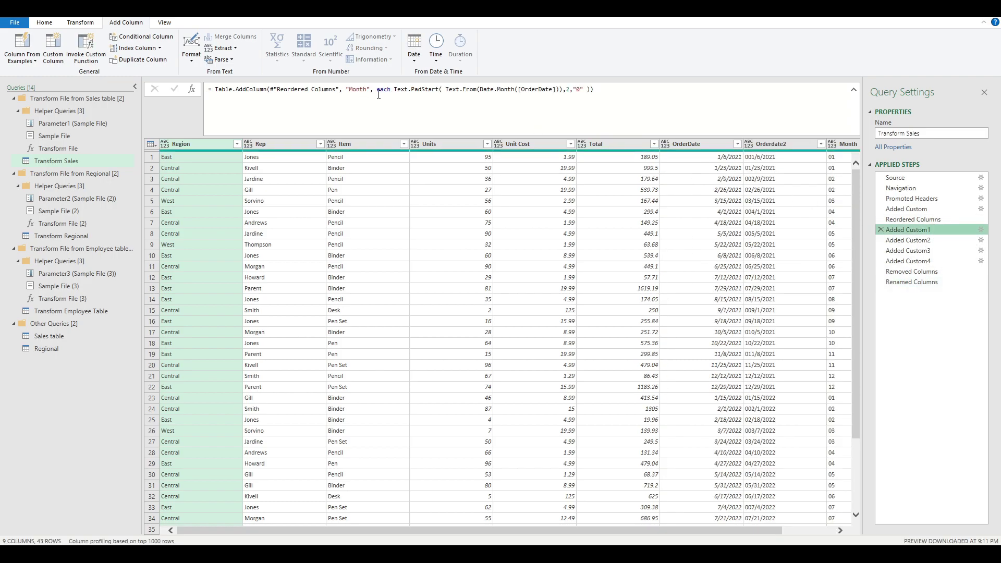
{"action": "left_click_drag", "start_coordinate": [375, 90], "coordinate": [587, 90]}
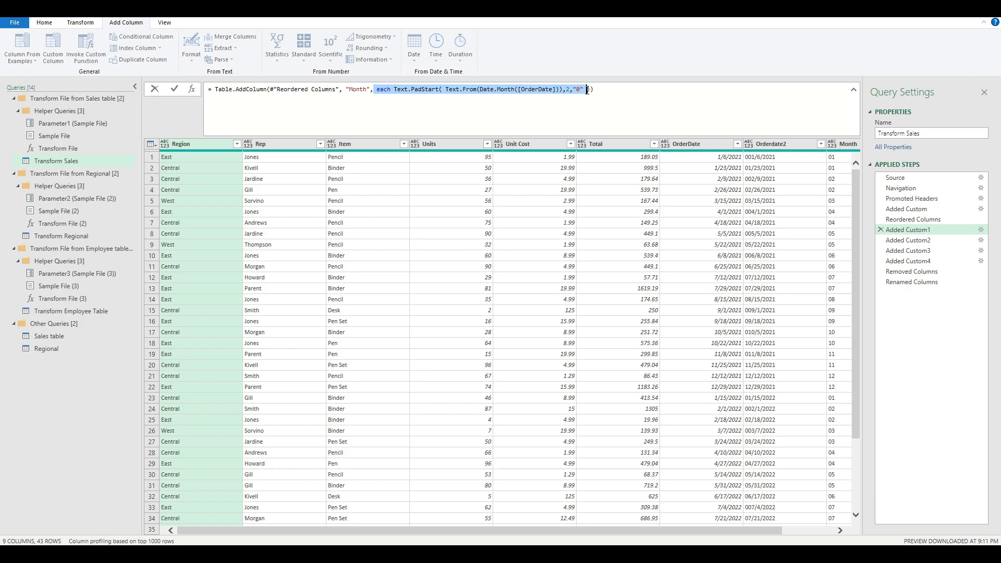
{"action": "left_click", "coordinate": [890, 327]}
{"action": "left_click", "coordinate": [917, 229]}
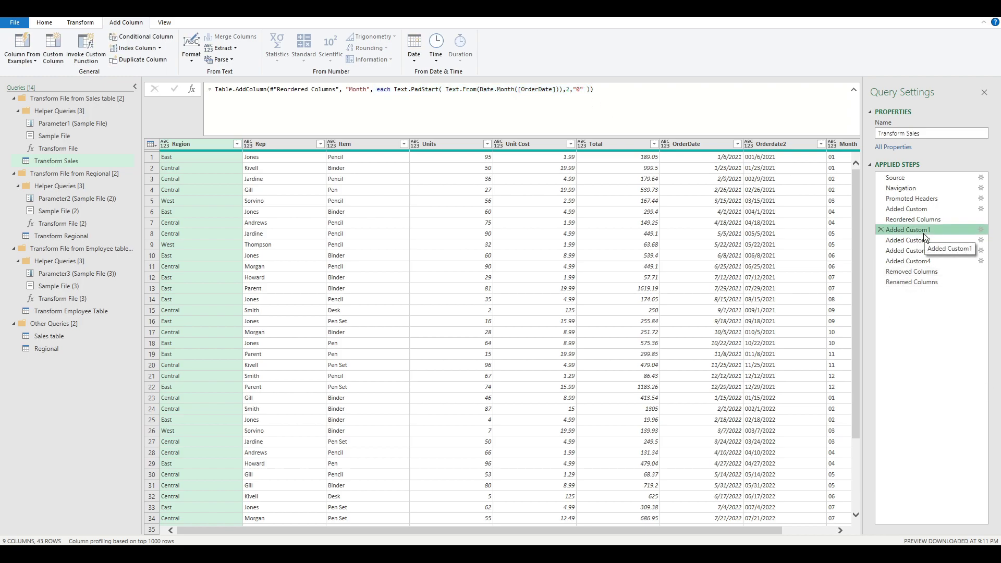
{"action": "left_click", "coordinate": [912, 282]}
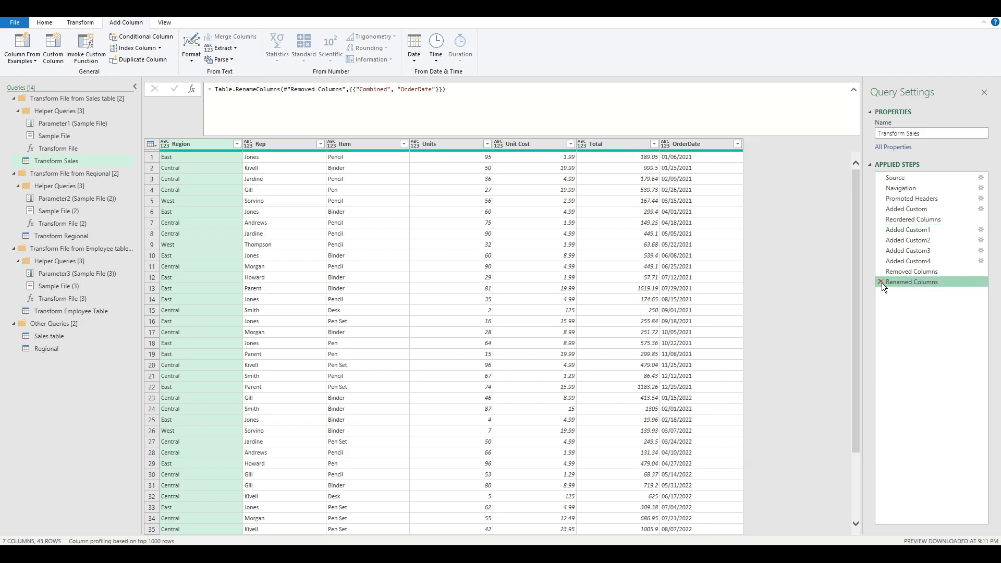
Delete the Renamed Columns and Removed Columns steps so Added Custom4 is last.
{"action": "left_click", "coordinate": [881, 282]}
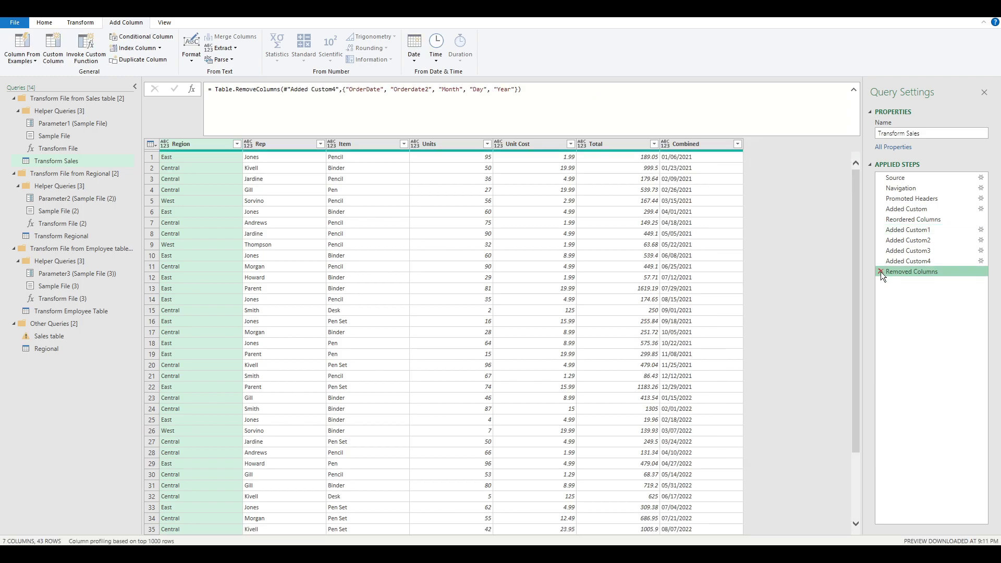
{"action": "left_click", "coordinate": [880, 271]}
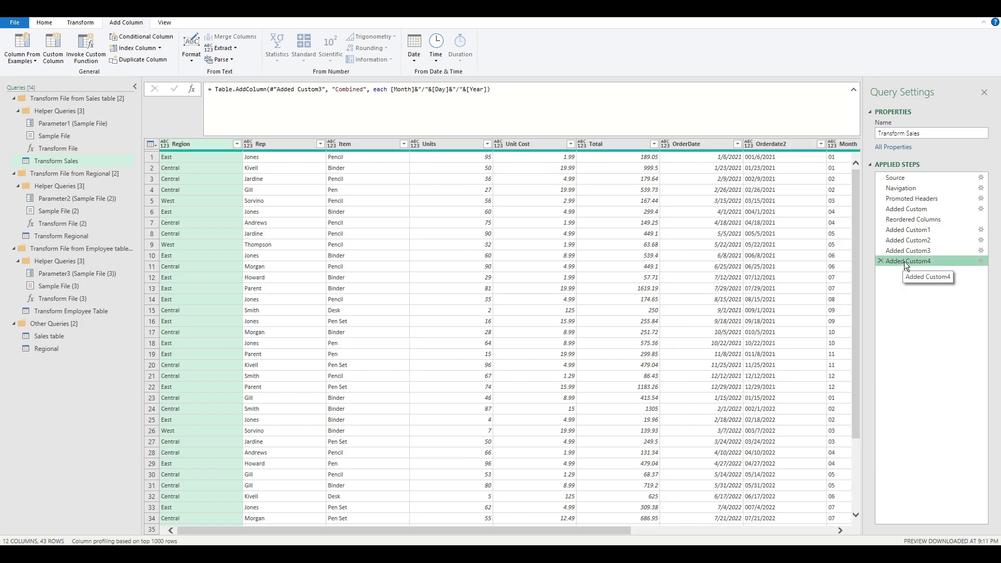
{"action": "left_click_drag", "start_coordinate": [611, 529], "coordinate": [856, 529]}
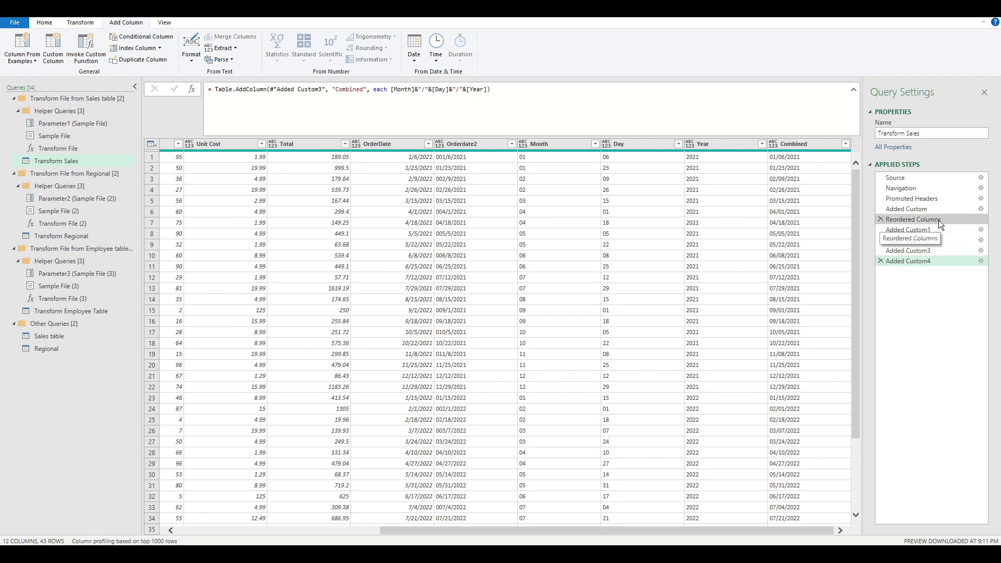
Start a custom column named OrderDateFinal: padded month expression & "/" & a second copy.
{"action": "left_click", "coordinate": [47, 52]}
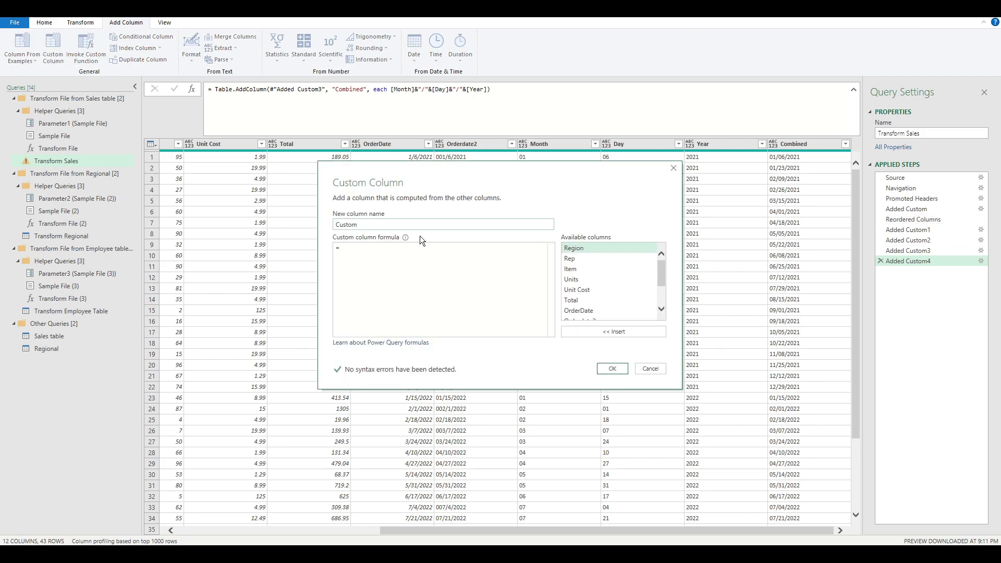
{"action": "double_click", "coordinate": [421, 226]}
{"action": "type", "text": "OrderDateF"}
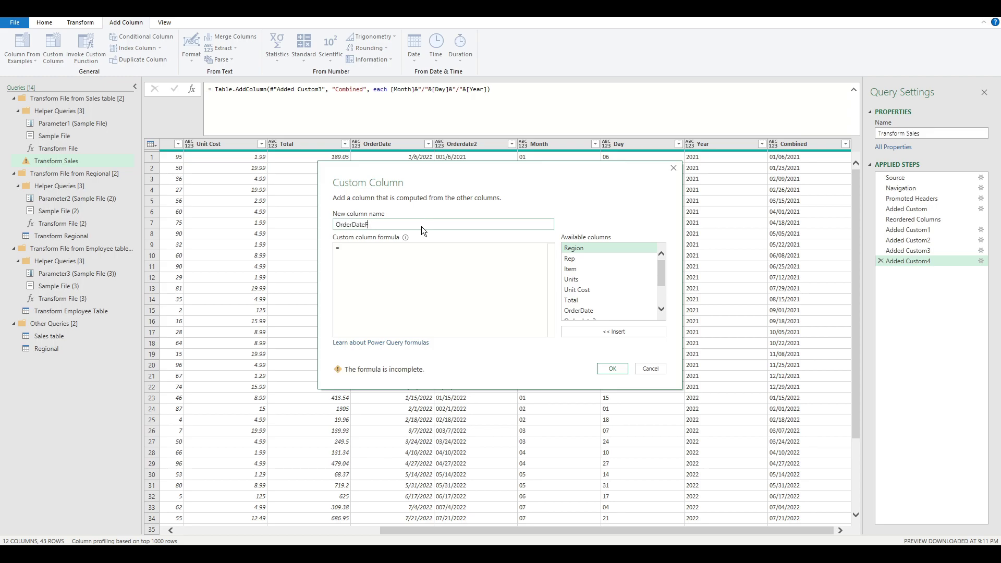
{"action": "type", "text": "inal"}
{"action": "type", "text": "each Text.PadStart( Text.From(Date.Month([OrderDate])),2, \"0\" )"}
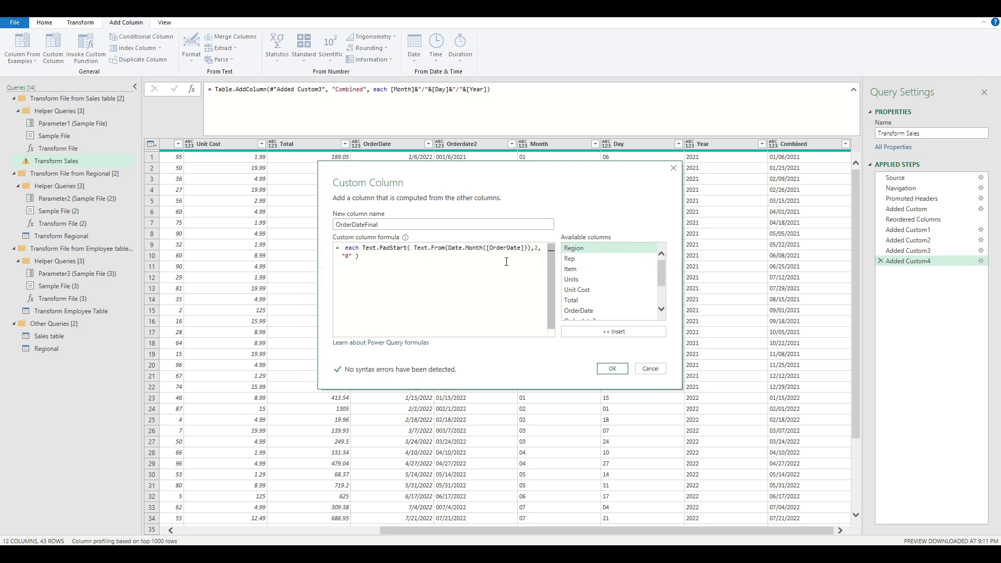
{"action": "type", "text": "&"}
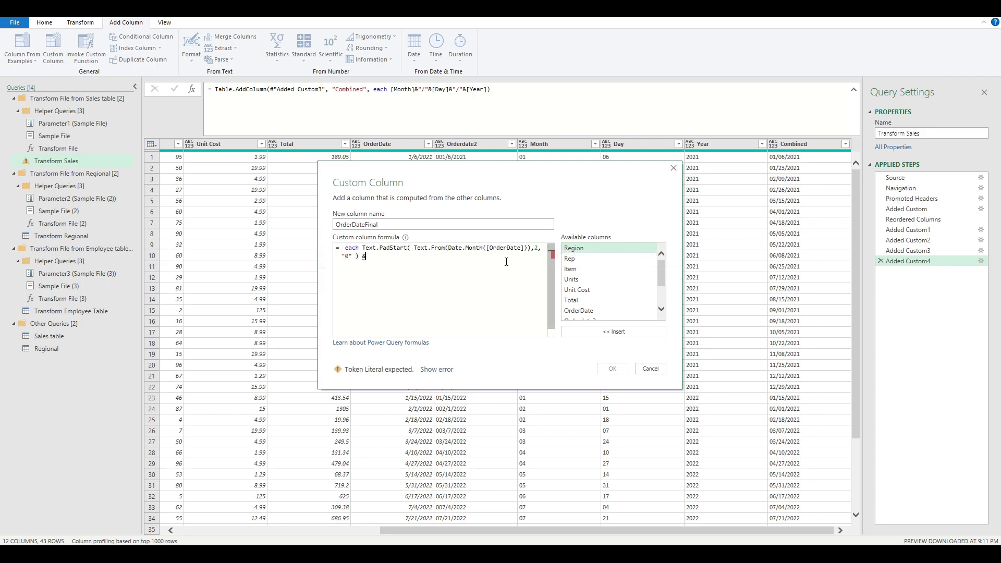
{"action": "type", "text": " \"/\" "}
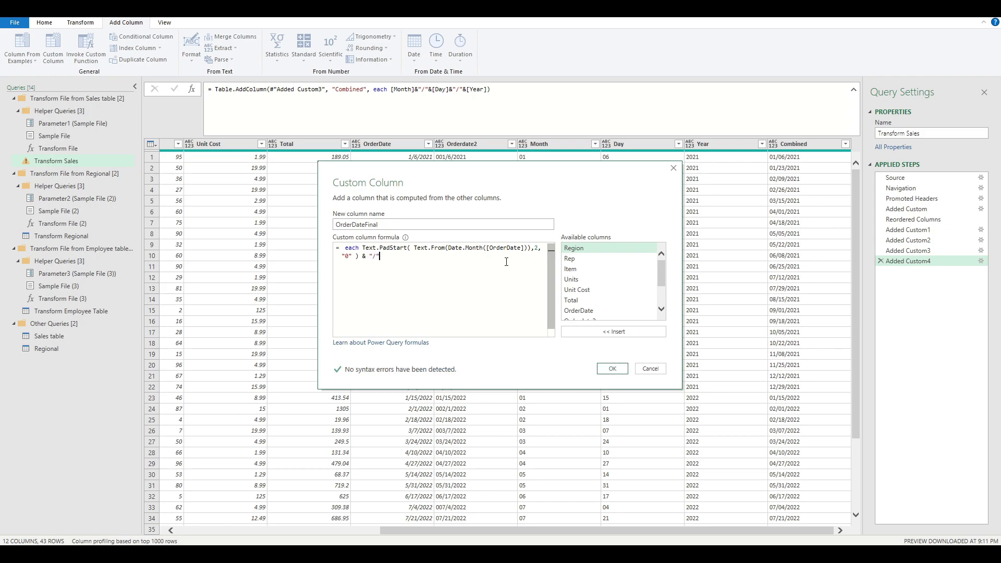
{"action": "type", "text": "&"}
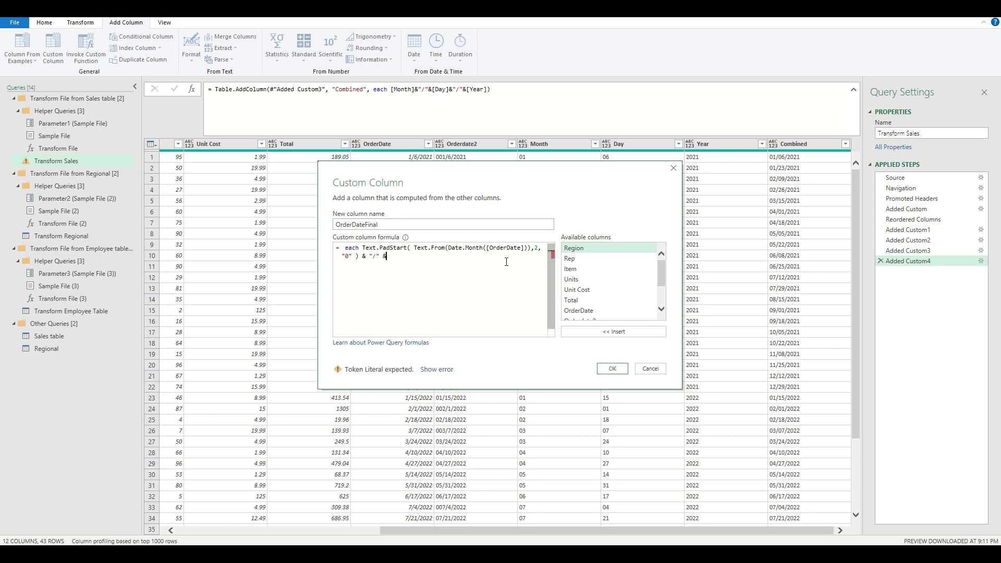
{"action": "key", "text": "ctrl+v"}
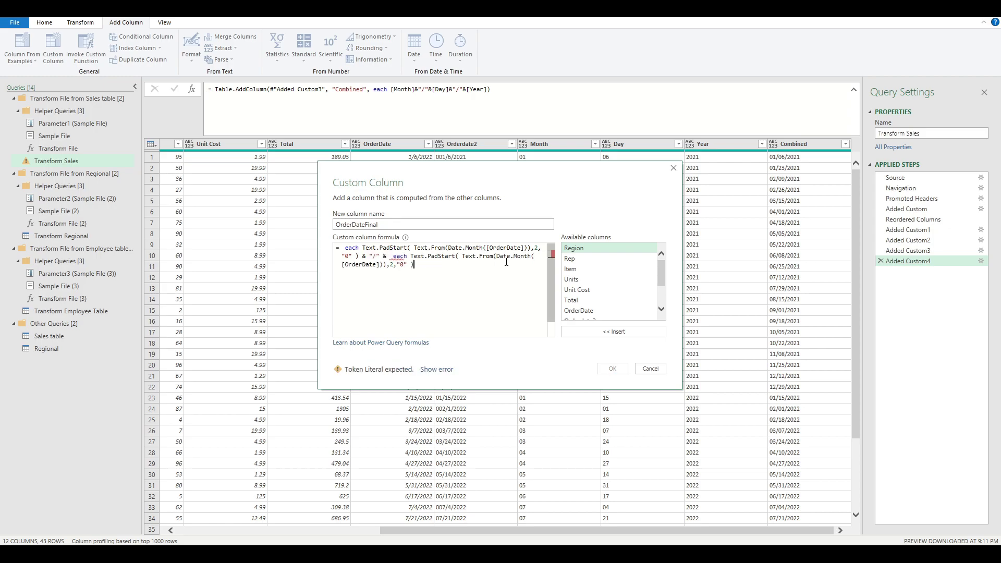
Remove the extra each and change the second padded part from Month to Day.
{"action": "double_click", "coordinate": [400, 256]}
{"action": "key", "text": "Delete"}
{"action": "key", "text": "Delete"}
{"action": "left_click_drag", "start_coordinate": [390, 248], "coordinate": [428, 248]}
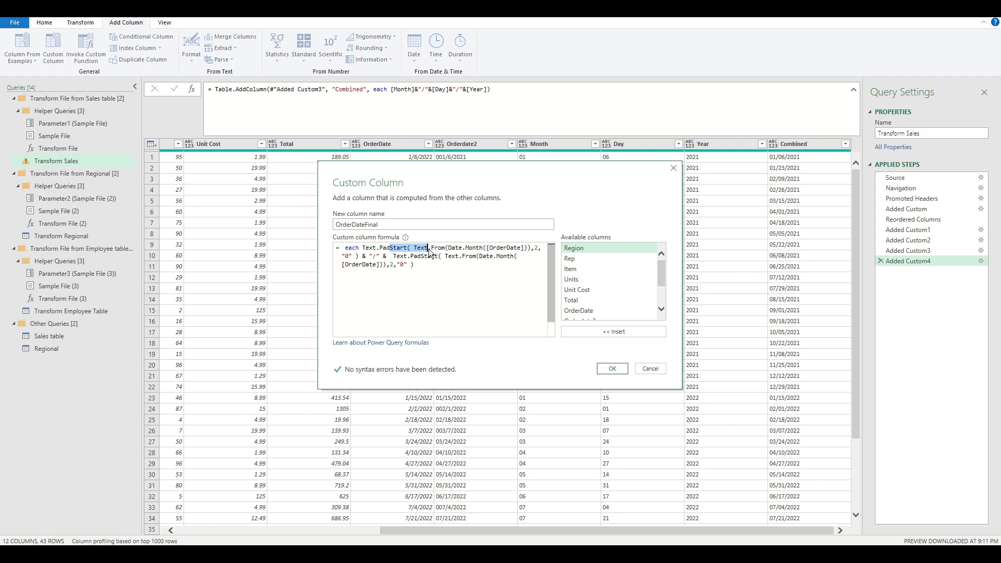
{"action": "left_click", "coordinate": [442, 250]}
{"action": "left_click_drag", "start_coordinate": [455, 248], "coordinate": [542, 248]}
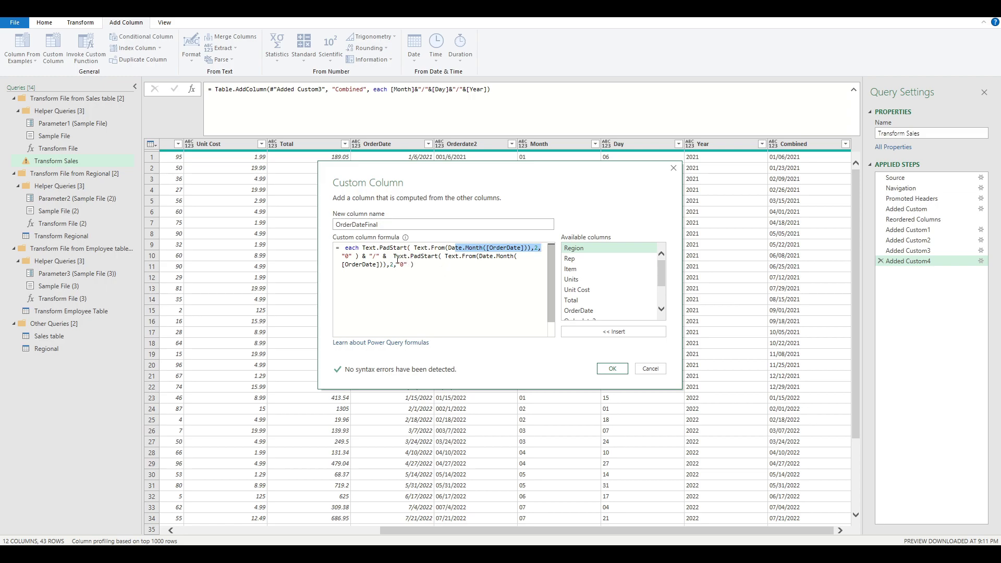
{"action": "left_click_drag", "start_coordinate": [384, 256], "coordinate": [366, 257]}
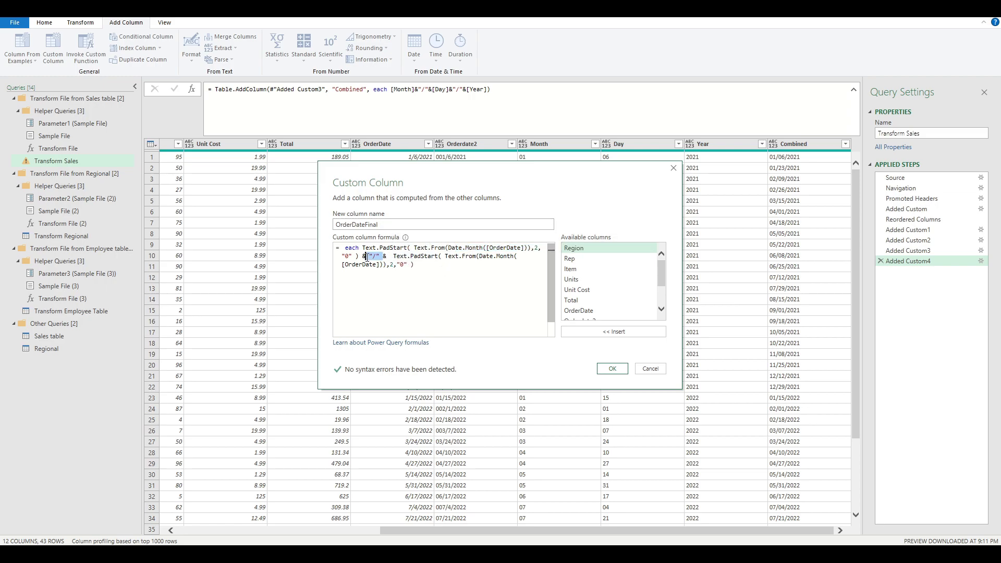
{"action": "left_click", "coordinate": [424, 266]}
{"action": "left_click_drag", "start_coordinate": [390, 257], "coordinate": [437, 256]}
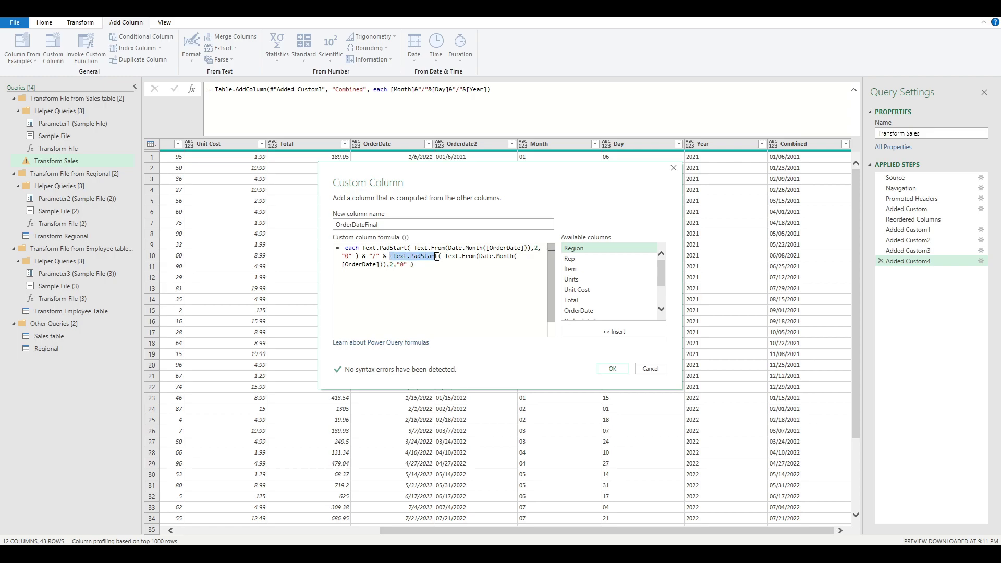
{"action": "double_click", "coordinate": [500, 255]}
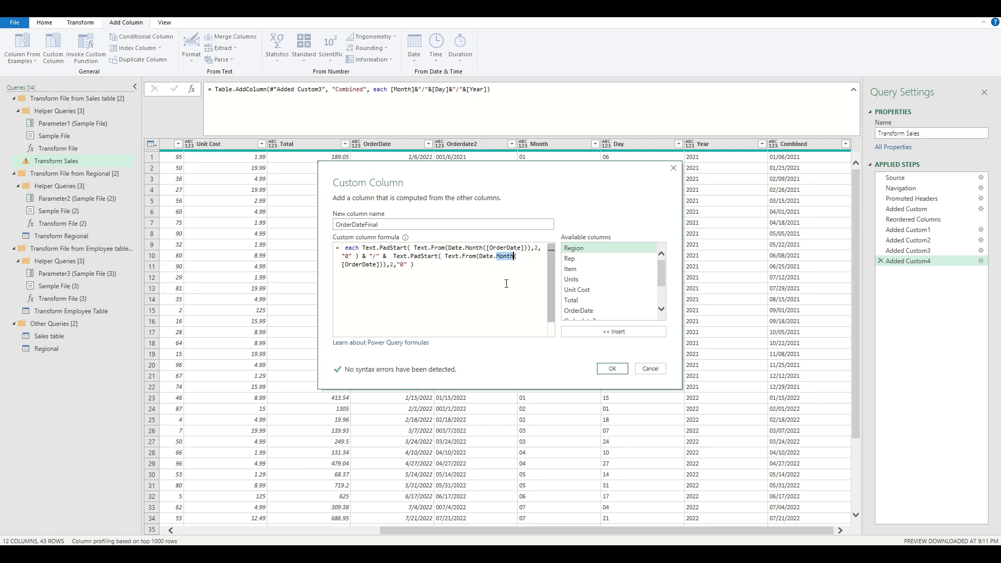
{"action": "type", "text": "Day"}
{"action": "left_click", "coordinate": [363, 286]}
Append & "/" & Text.From(Date.Month([OrderDate])) as an unpadded third part.
{"action": "left_click", "coordinate": [443, 269]}
{"action": "type", "text": "& "}
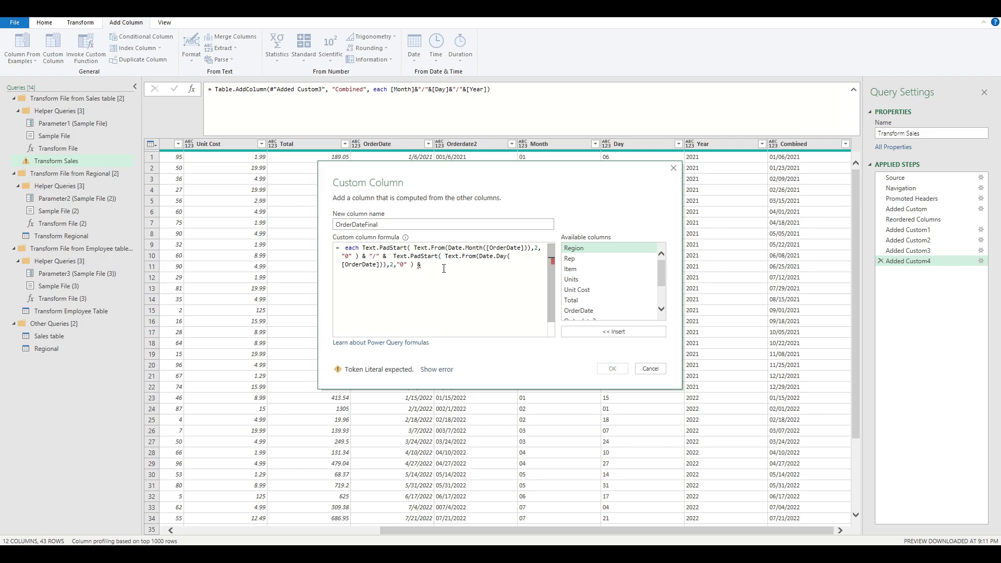
{"action": "type", "text": "\"/\""}
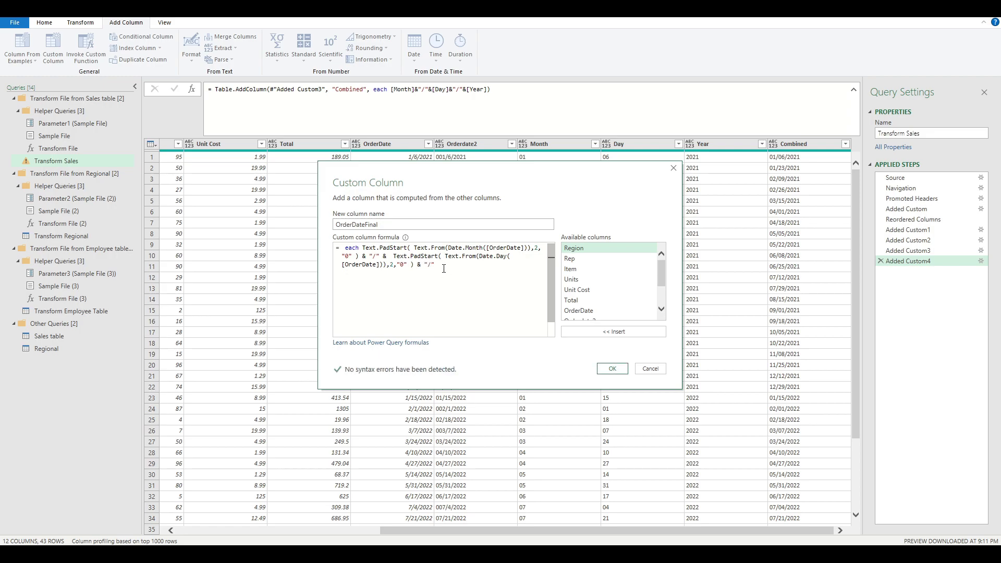
{"action": "type", "text": " &"}
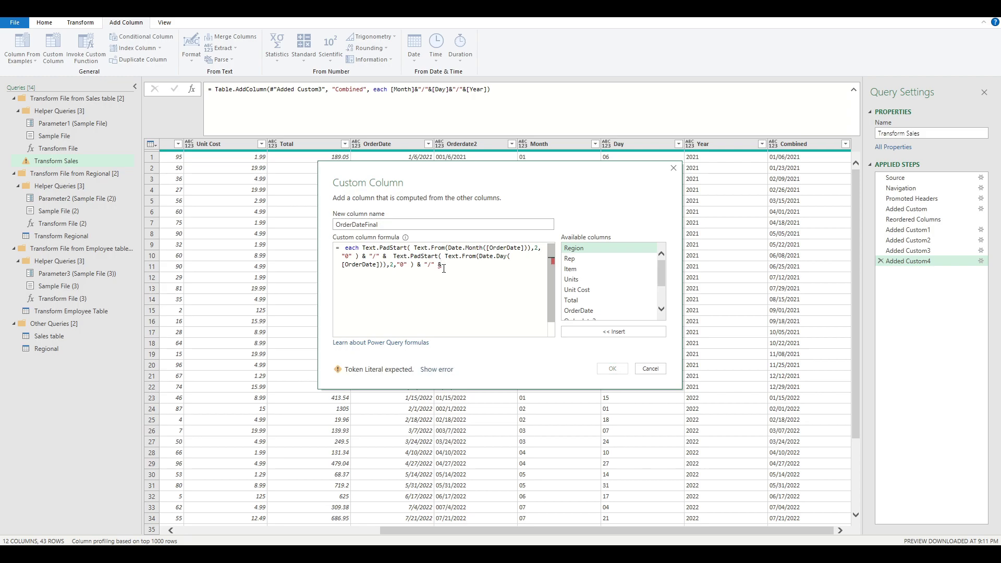
{"action": "type", "text": "Text.PadStart( Text.From(Date.Month([OrderDate])),2,\"0\" )"}
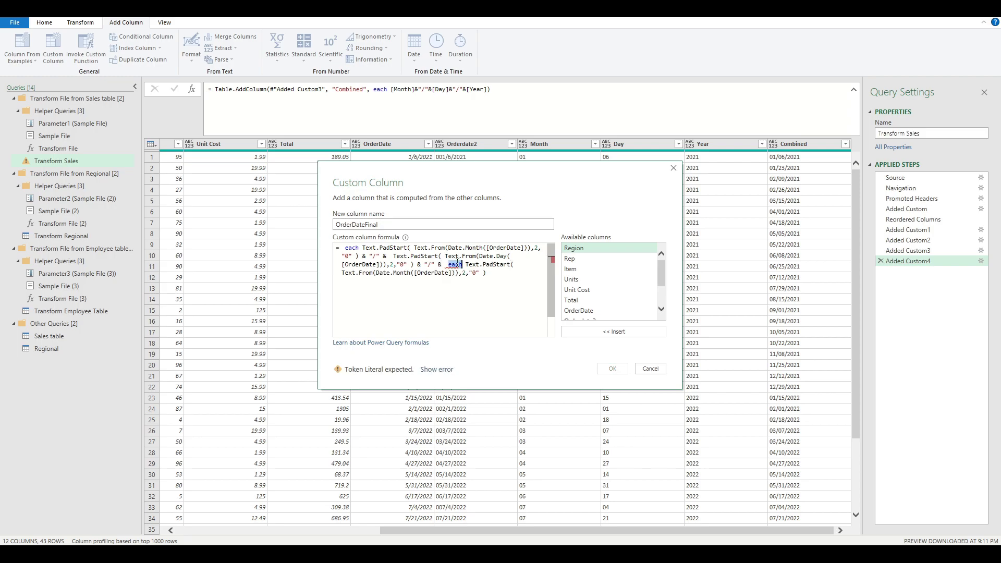
{"action": "left_click_drag", "start_coordinate": [499, 265], "coordinate": [445, 264]}
{"action": "key", "text": "Delete"}
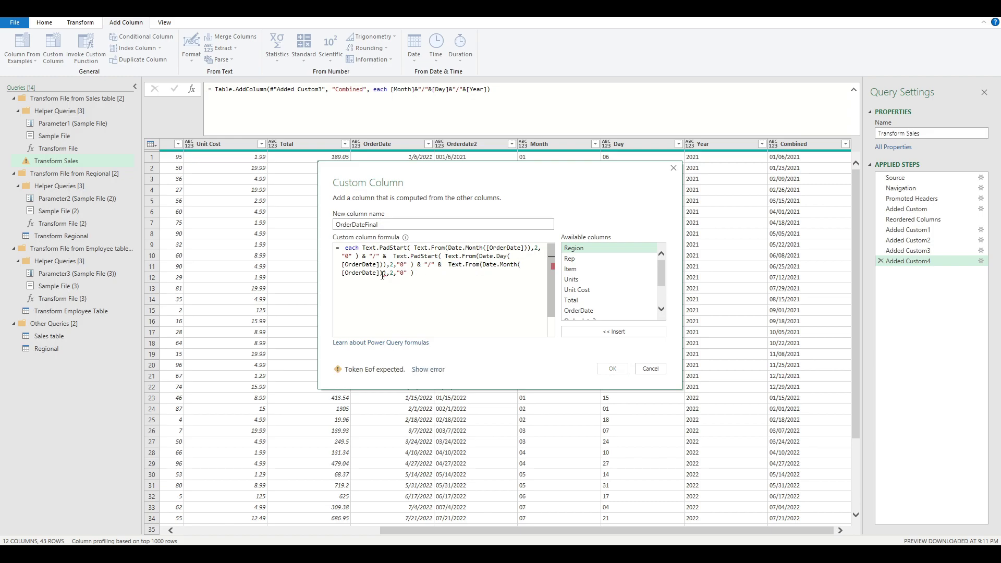
{"action": "left_click_drag", "start_coordinate": [383, 273], "coordinate": [453, 276]}
{"action": "key", "text": "Delete"}
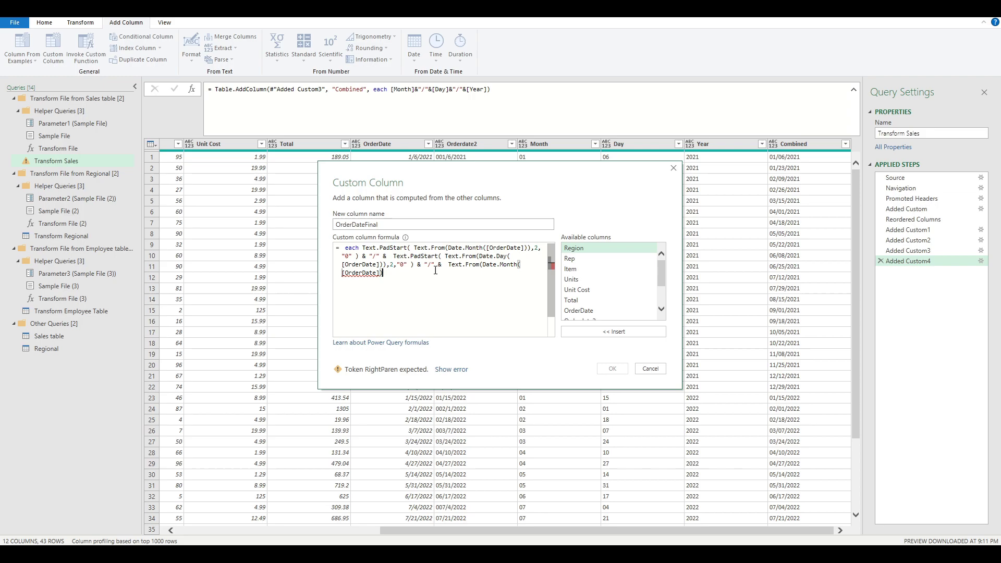
{"action": "type", "text": ")"}
{"action": "left_click_drag", "start_coordinate": [449, 264], "coordinate": [521, 289]}
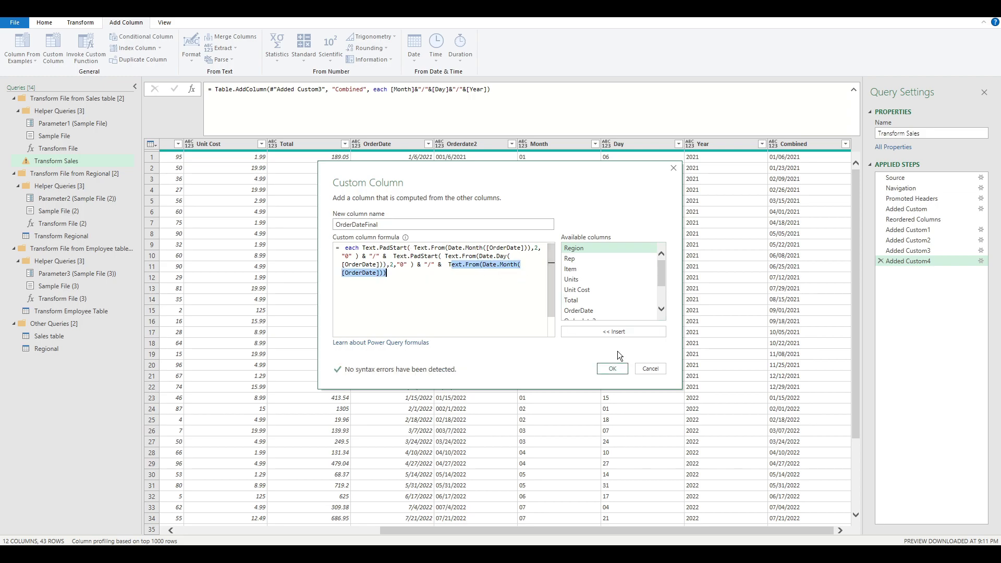
Add OrderDateFinal, then change its last part from Date.Month to Date.Year for dates like 01/06/2021.
{"action": "left_click", "coordinate": [612, 369]}
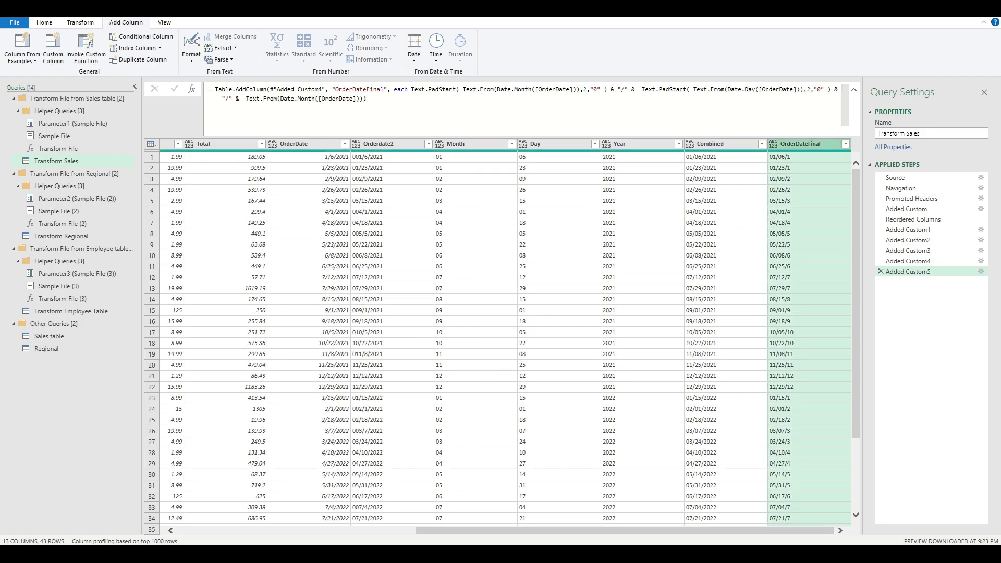
{"action": "left_click", "coordinate": [798, 524]}
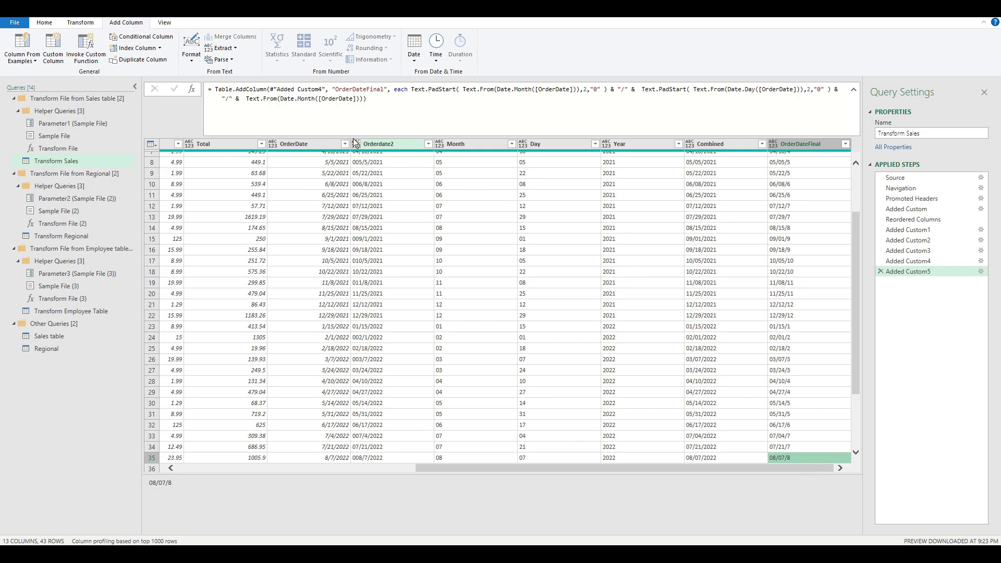
{"action": "double_click", "coordinate": [308, 99]}
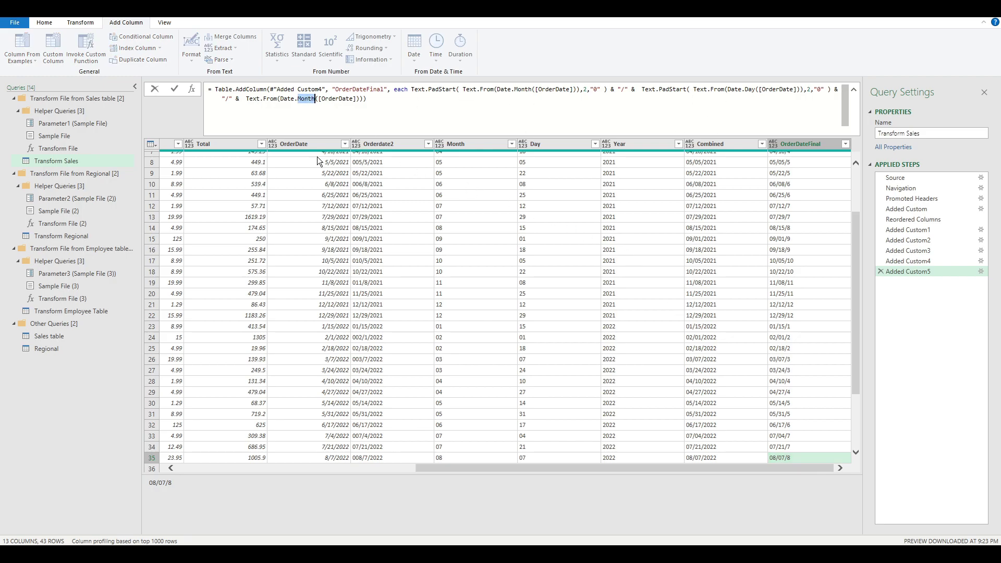
{"action": "type", "text": "Year"}
{"action": "key", "text": "Escape"}
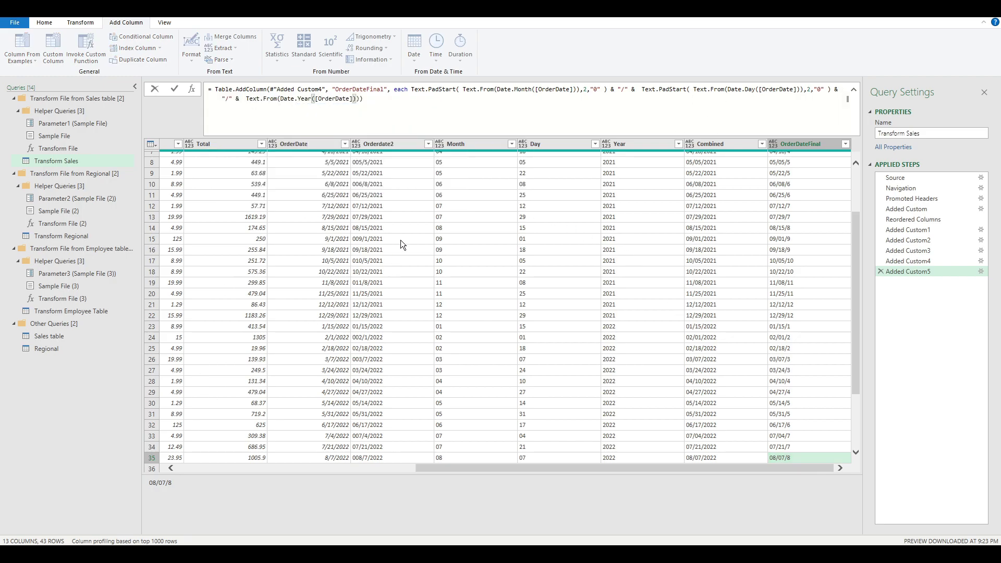
{"action": "key", "text": "Return"}
{"action": "scroll", "coordinate": [779, 529], "scroll_direction": "right", "scroll_amount": 1}
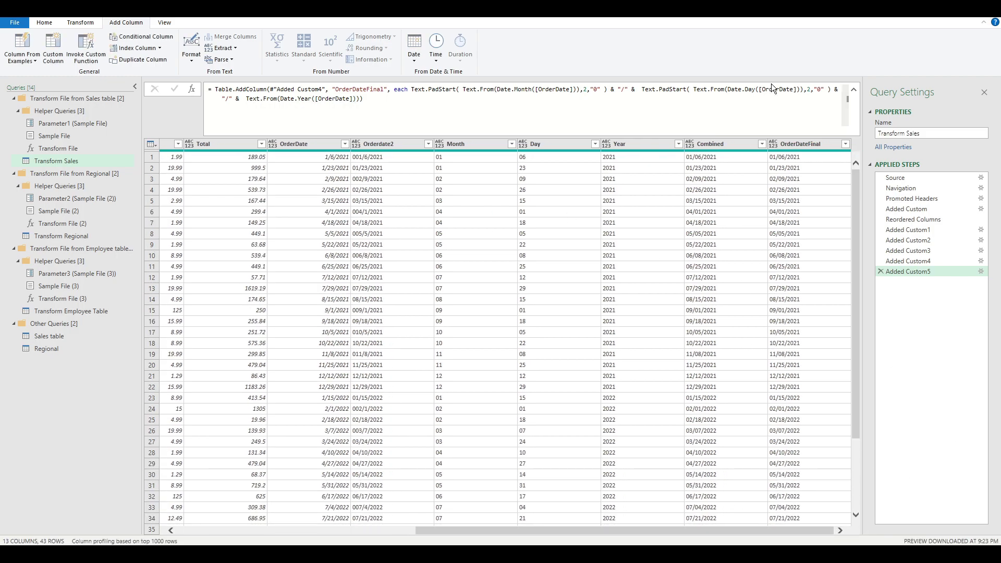
{"action": "left_click", "coordinate": [806, 143]}
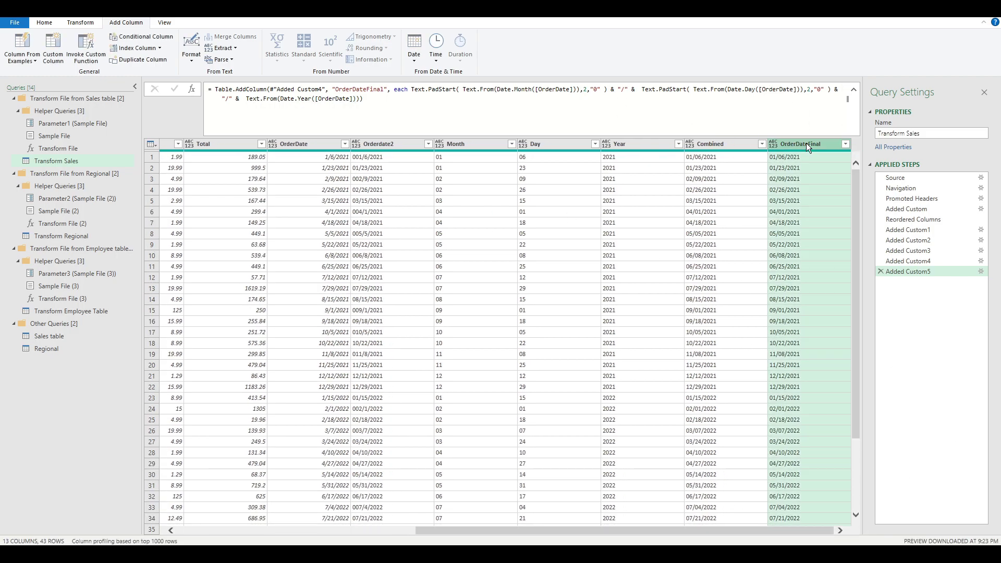
Delete the Added Custom4 and Added Custom3 steps, confirming each deletion.
{"action": "left_click", "coordinate": [916, 260]}
{"action": "left_click", "coordinate": [881, 261]}
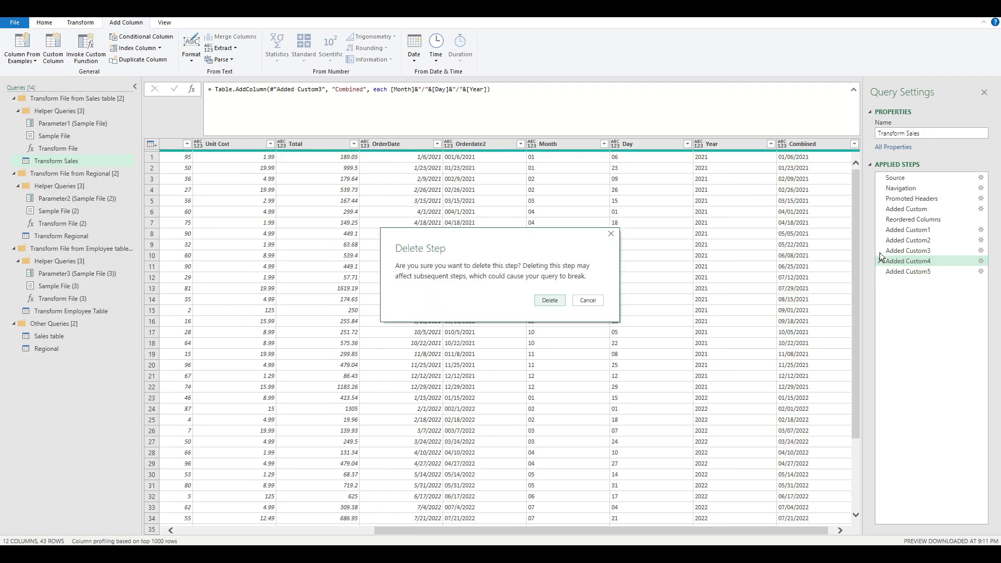
{"action": "left_click", "coordinate": [552, 296]}
{"action": "left_click", "coordinate": [926, 252]}
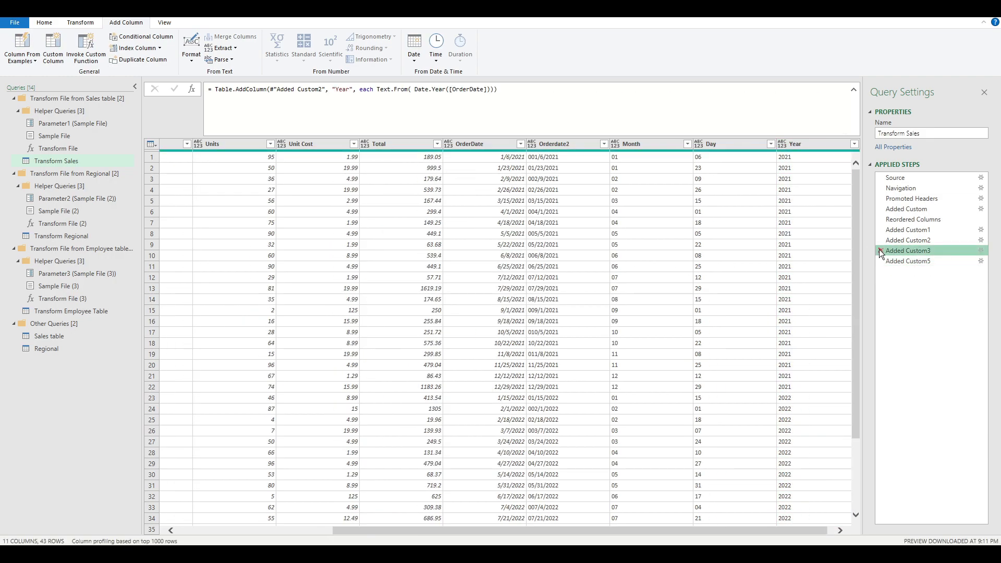
{"action": "left_click", "coordinate": [881, 250]}
{"action": "left_click", "coordinate": [550, 300]}
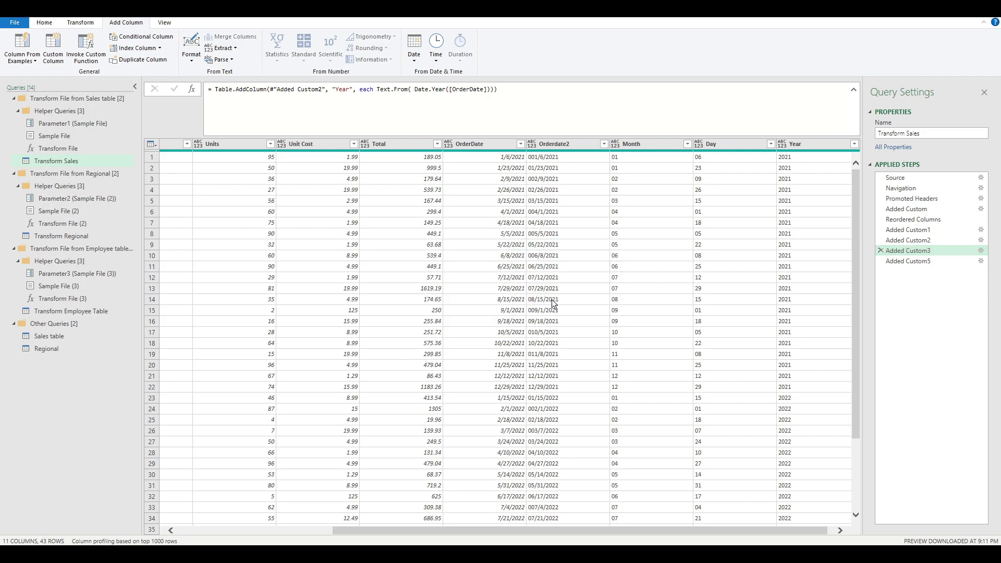
Delete Added Custom2 and Added Custom1, then review the remaining OrderDateFinal step unchanged.
{"action": "left_click", "coordinate": [904, 240]}
{"action": "left_click", "coordinate": [880, 240]}
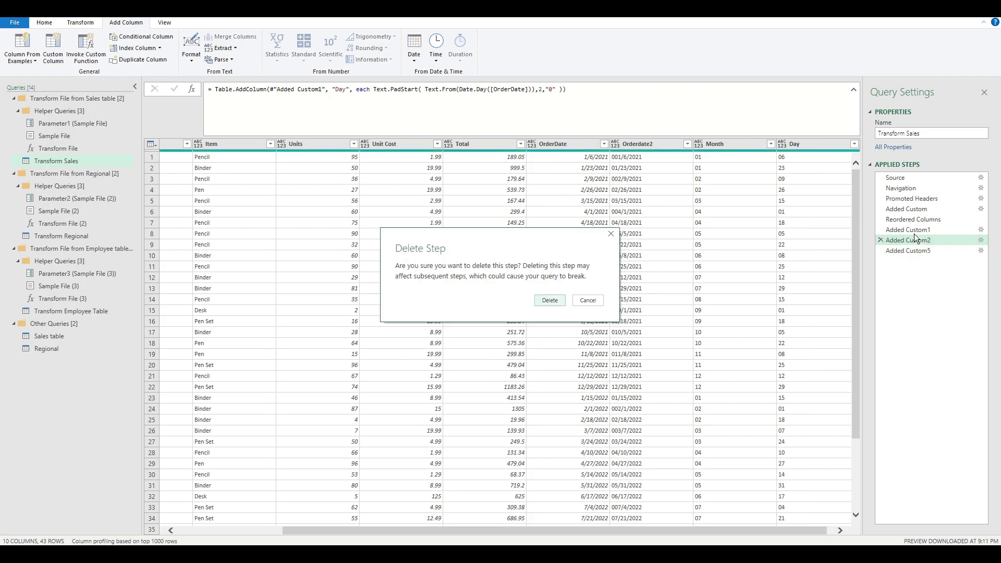
{"action": "left_click", "coordinate": [556, 298]}
{"action": "left_click", "coordinate": [912, 231]}
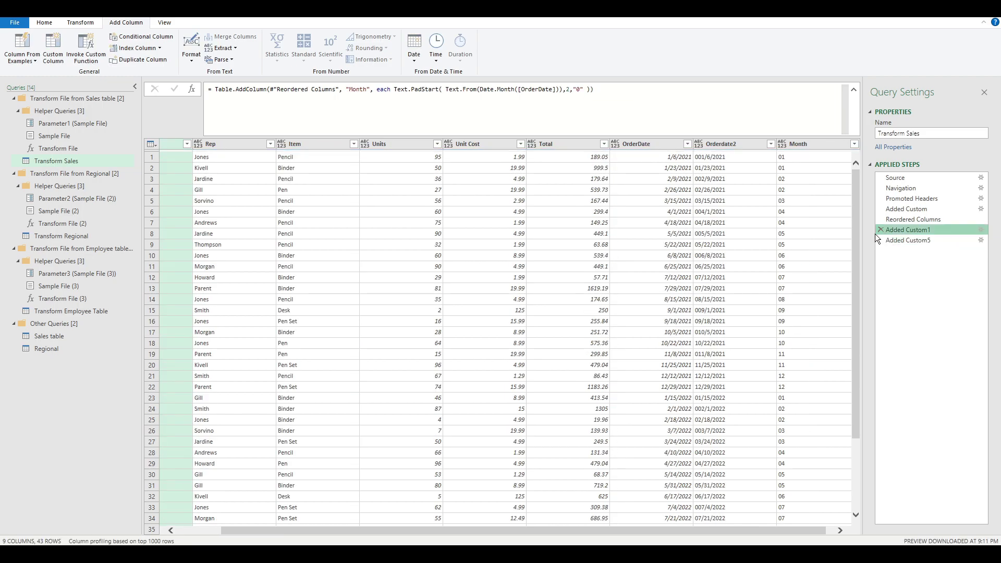
{"action": "left_click", "coordinate": [880, 229]}
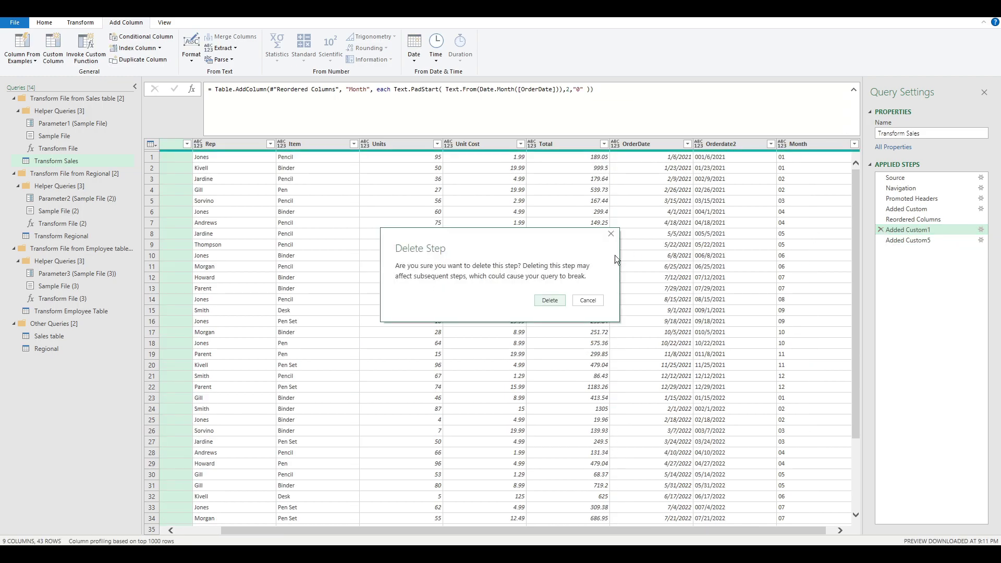
{"action": "left_click", "coordinate": [551, 299]}
{"action": "left_click", "coordinate": [909, 235]}
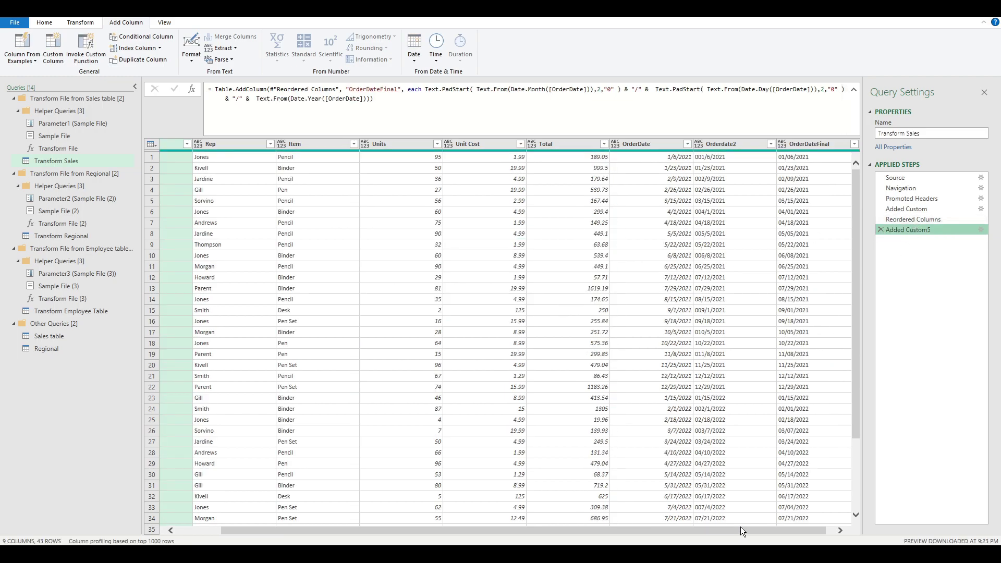
{"action": "scroll", "coordinate": [745, 530], "scroll_direction": "right", "scroll_amount": 1}
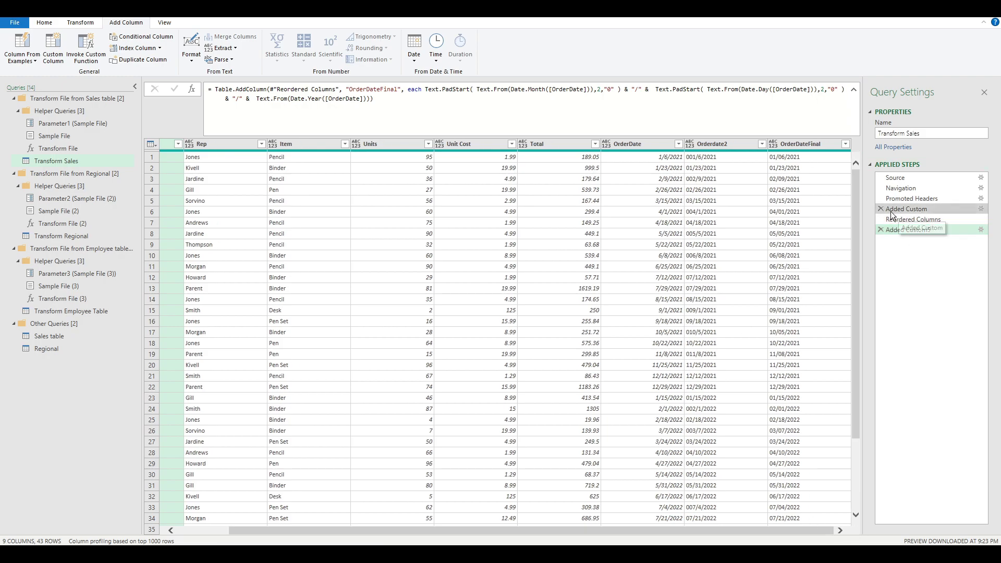
{"action": "left_click_drag", "start_coordinate": [373, 99], "coordinate": [209, 80]}
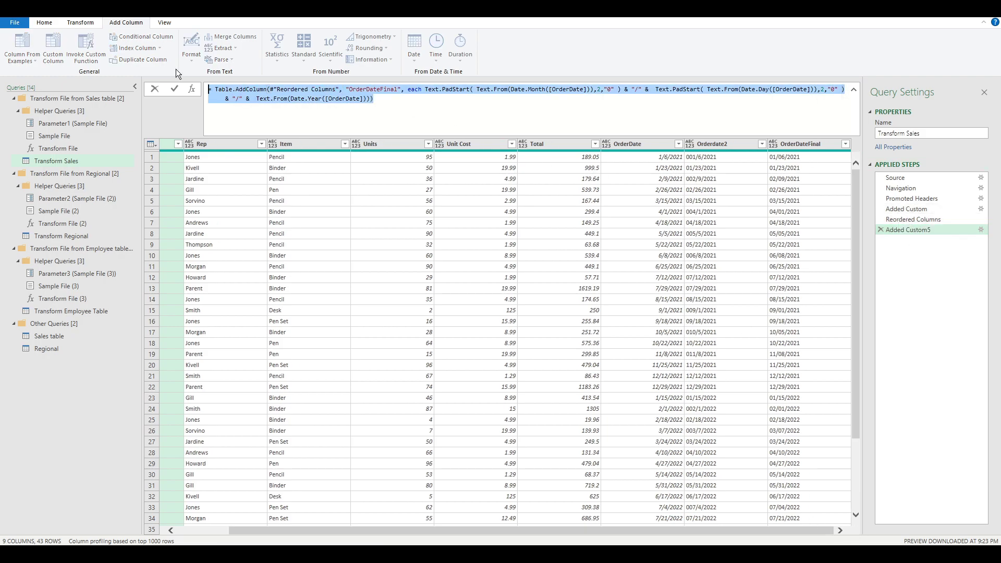
{"action": "left_click", "coordinate": [941, 283]}
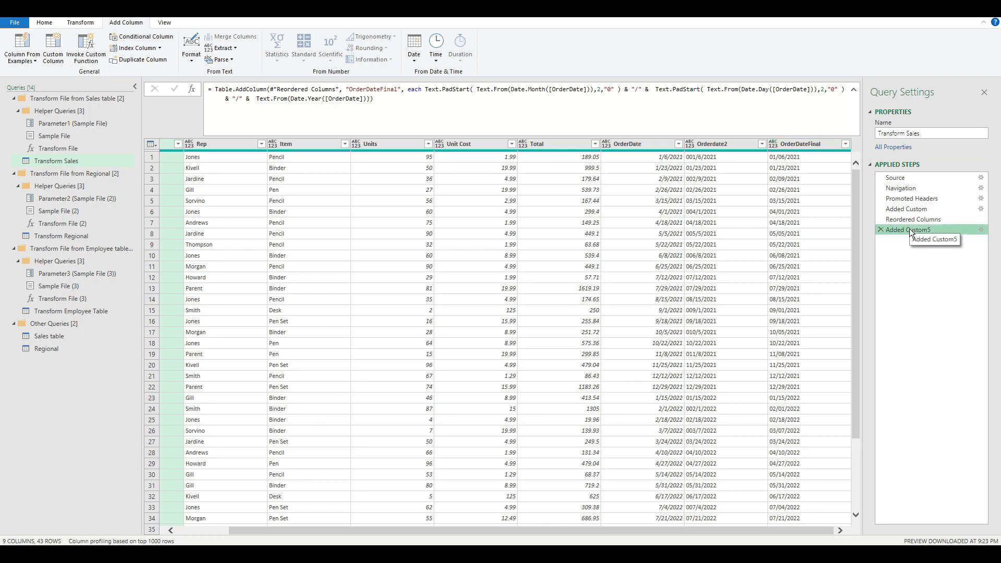
Remove the old OrderDate and Orderdate2 columns.
{"action": "left_click", "coordinate": [796, 138]}
{"action": "left_click", "coordinate": [711, 139]}
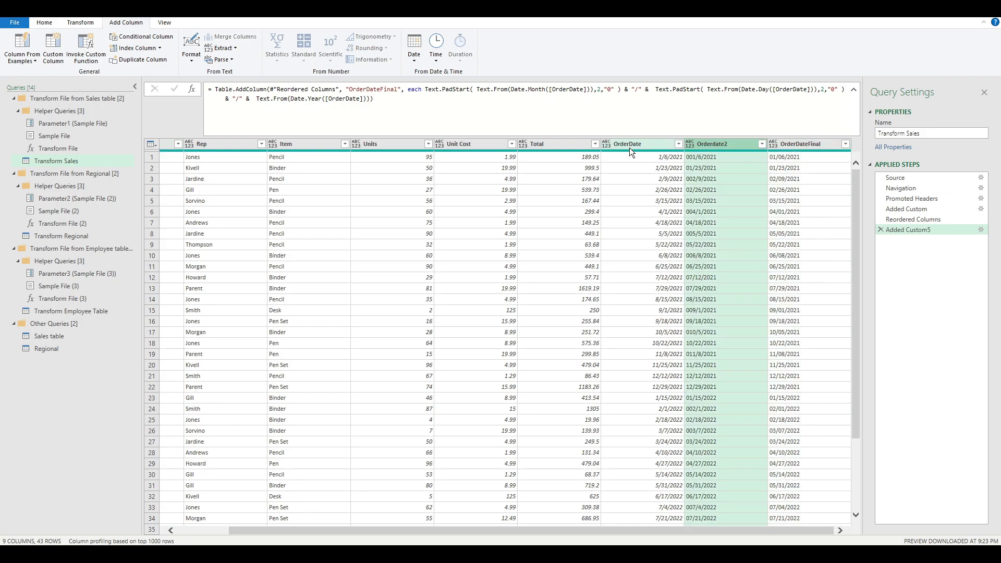
{"action": "left_click", "coordinate": [630, 143]}
{"action": "left_click", "coordinate": [695, 141], "text": "ctrl"}
{"action": "right_click", "coordinate": [695, 142]}
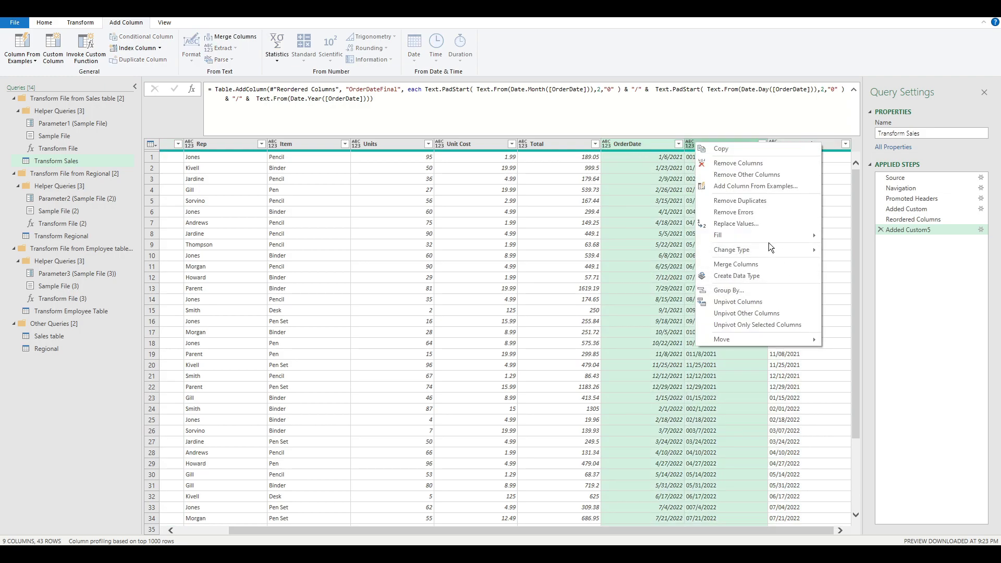
{"action": "left_click", "coordinate": [736, 163]}
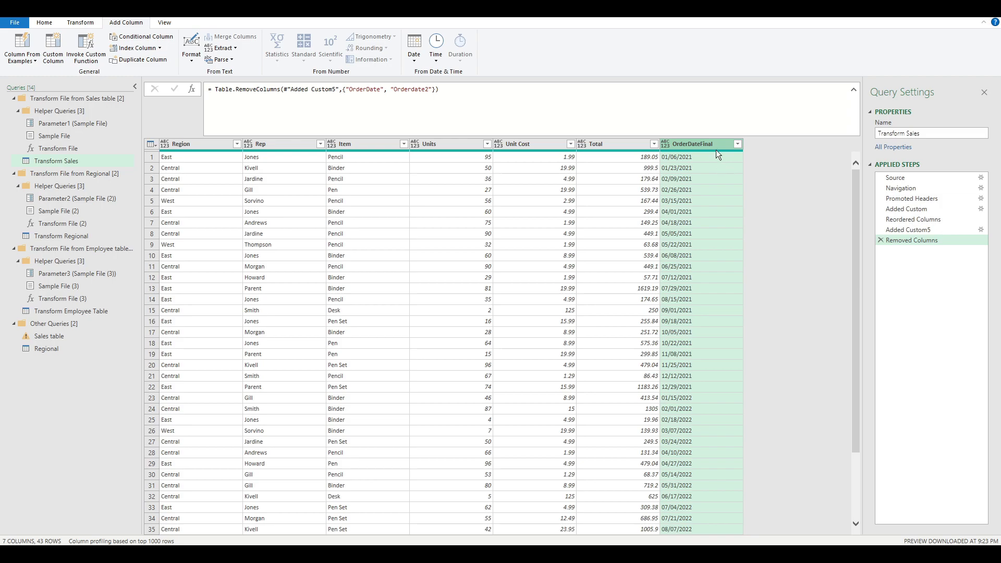
Rename OrderDateFinal to OrderDate and check the Sales table's OrderDate column.
{"action": "double_click", "coordinate": [716, 144]}
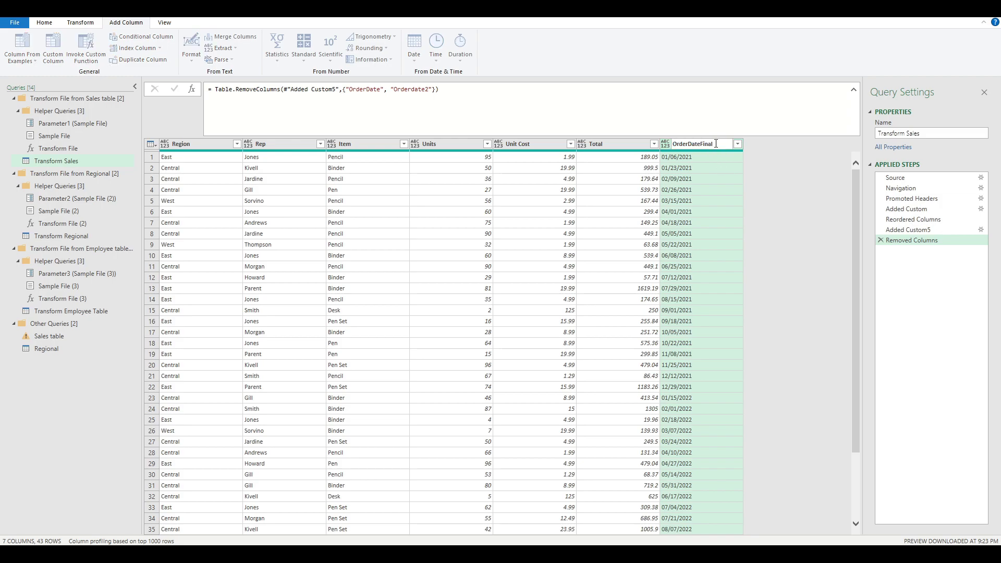
{"action": "key", "text": "BackSpace"}
{"action": "key", "text": "BackSpace"}
{"action": "key", "text": "BackSpace"}
{"action": "key", "text": "Return"}
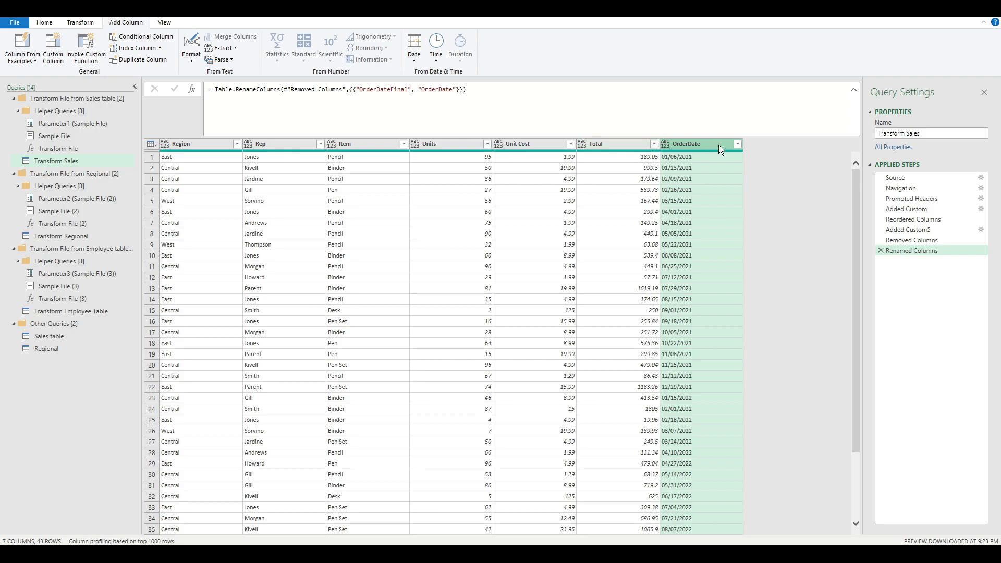
{"action": "left_click", "coordinate": [52, 336]}
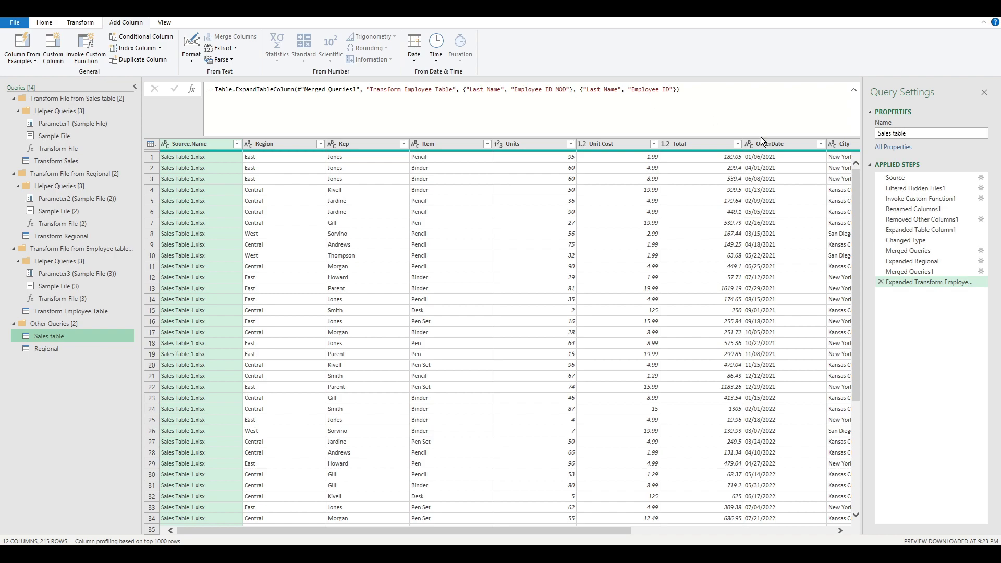
{"action": "left_click", "coordinate": [782, 144]}
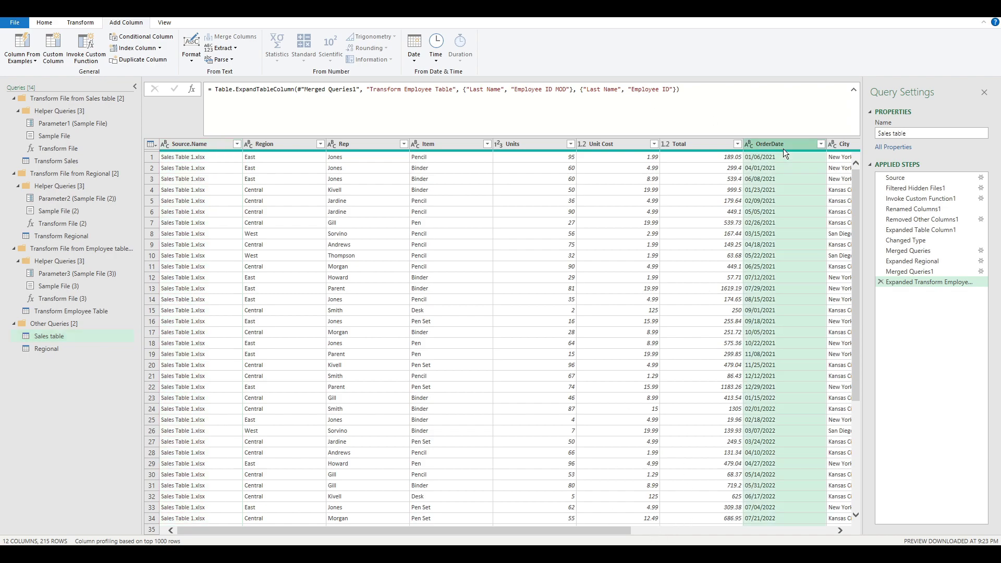
Close & Load the query into Excel and refresh the Sales table data.
{"action": "left_click", "coordinate": [38, 22]}
{"action": "left_click", "coordinate": [31, 61]}
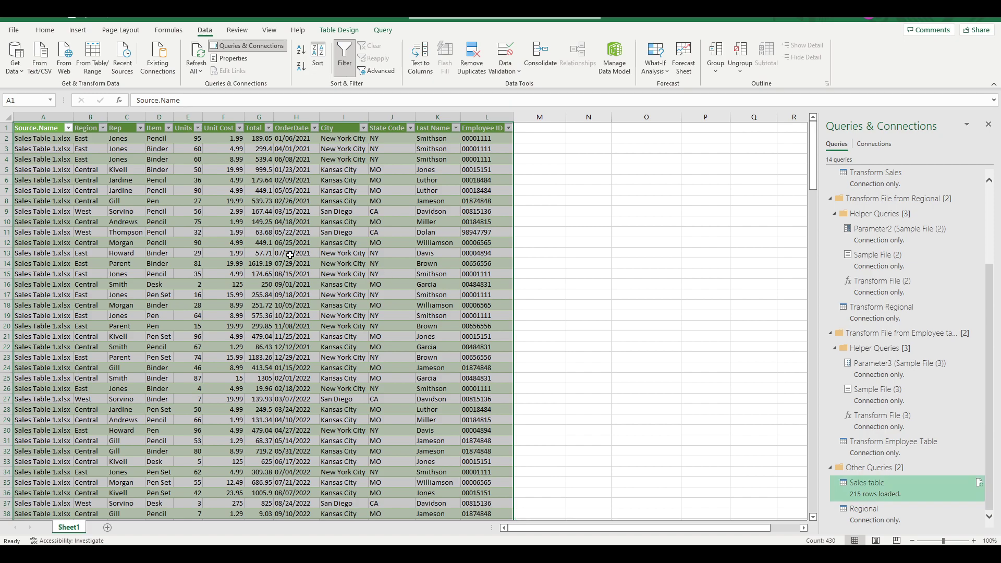
{"action": "left_click", "coordinate": [294, 130]}
{"action": "left_click", "coordinate": [196, 52]}
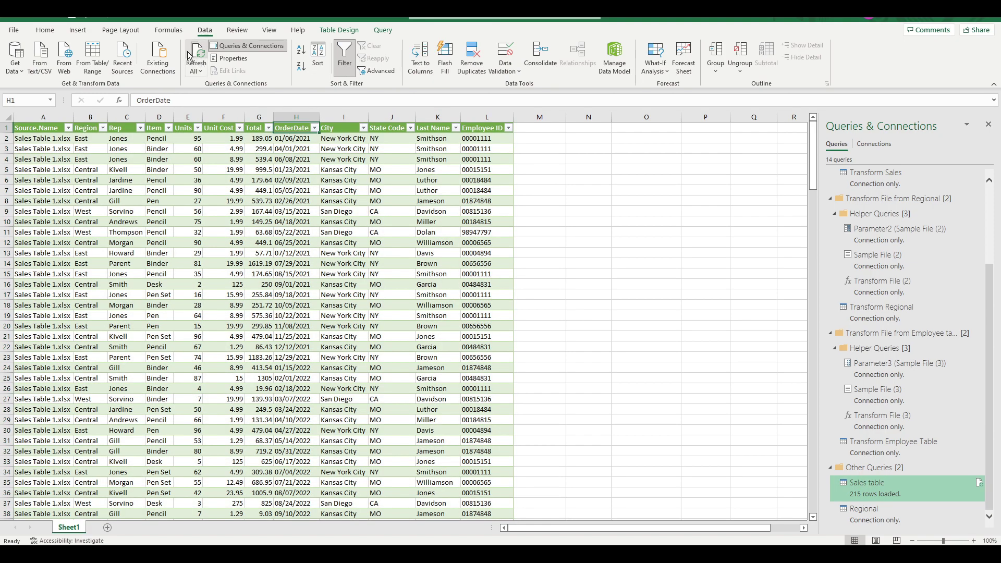
Check the OrderDate and Employee ID columns, then select the whole OrderDate column.
{"action": "left_click", "coordinate": [292, 126]}
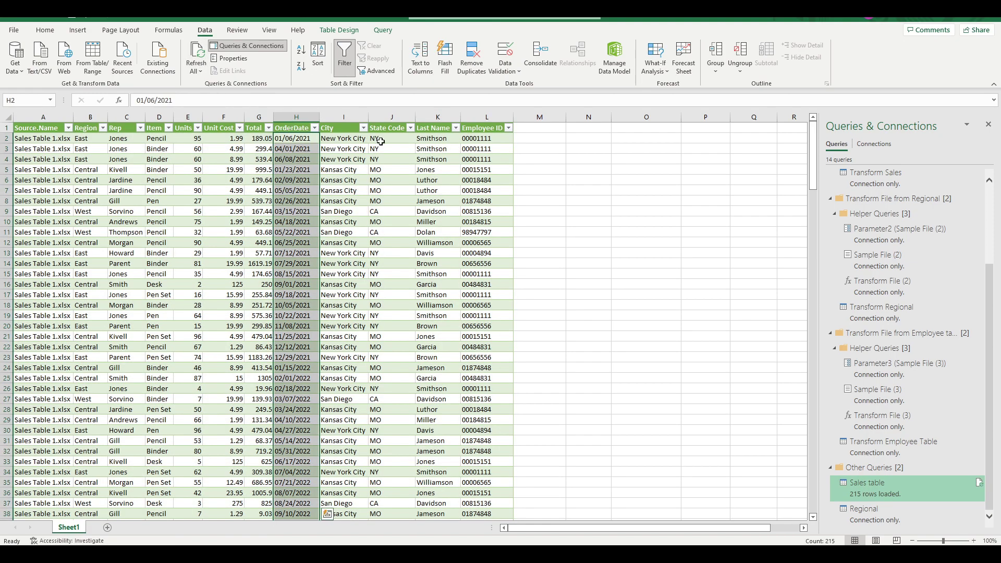
{"action": "left_click", "coordinate": [498, 125], "text": "ctrl"}
{"action": "scroll", "coordinate": [490, 398], "scroll_direction": "down", "scroll_amount": 20}
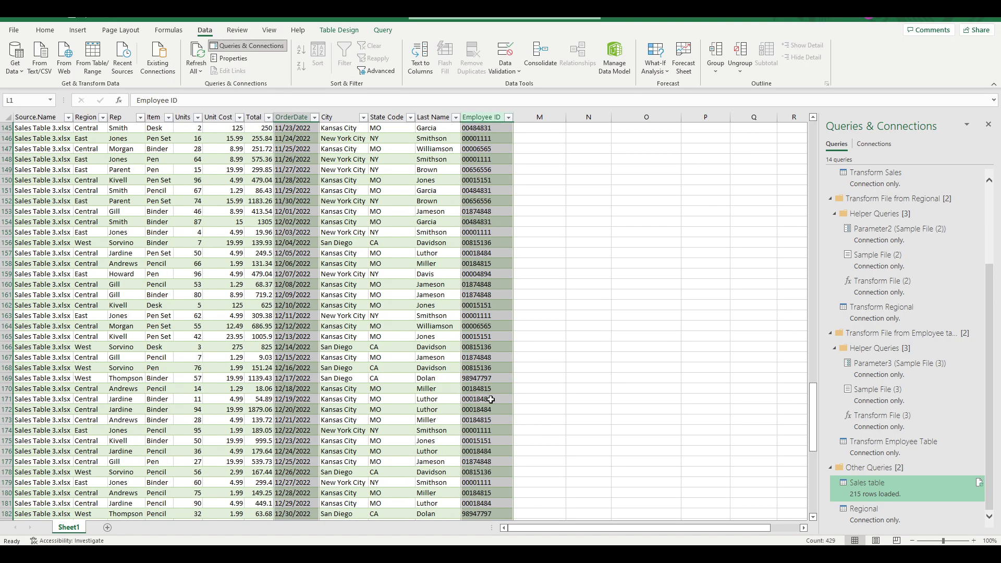
{"action": "scroll", "coordinate": [490, 398], "scroll_direction": "up", "scroll_amount": 20}
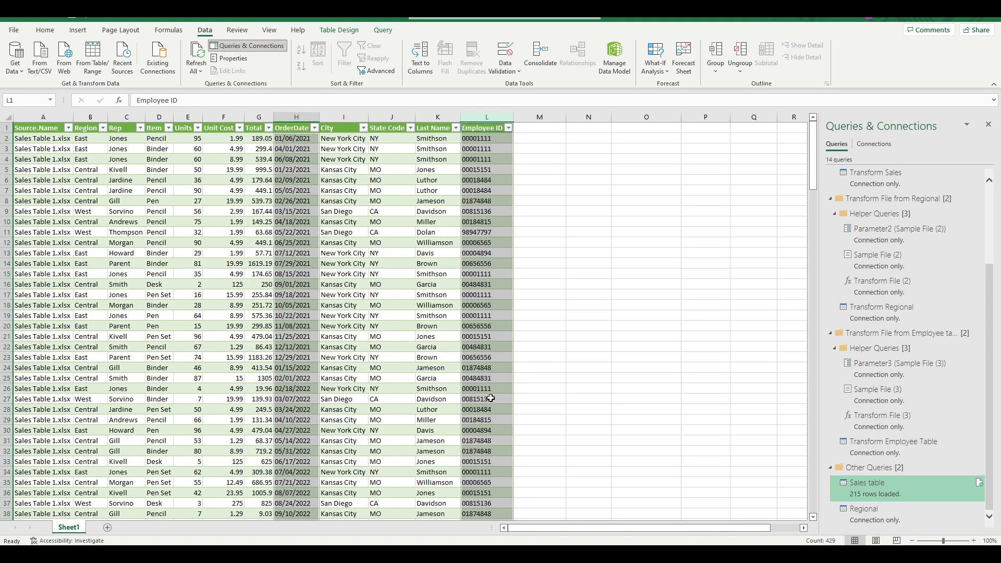
{"action": "left_click", "coordinate": [462, 253]}
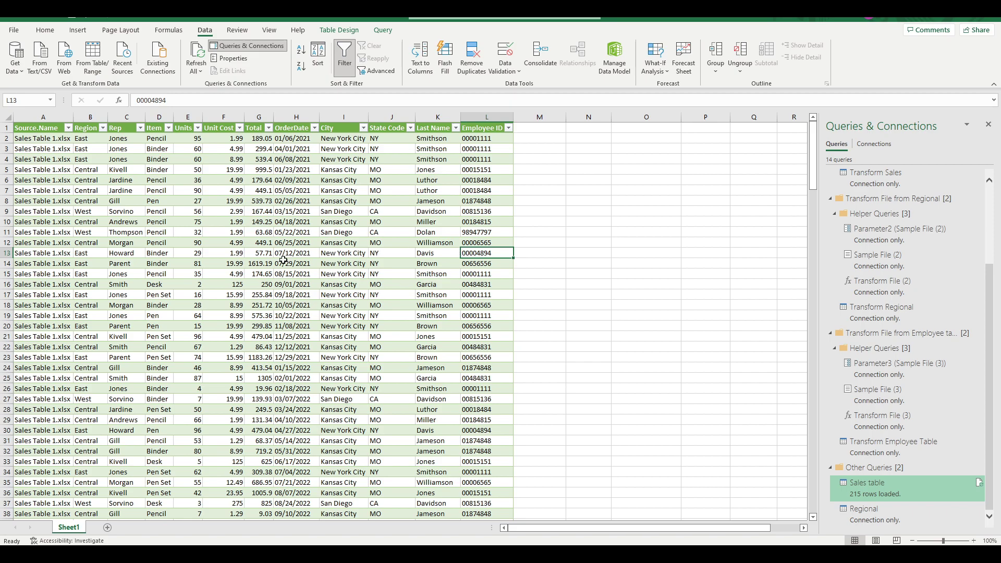
{"action": "left_click", "coordinate": [300, 110]}
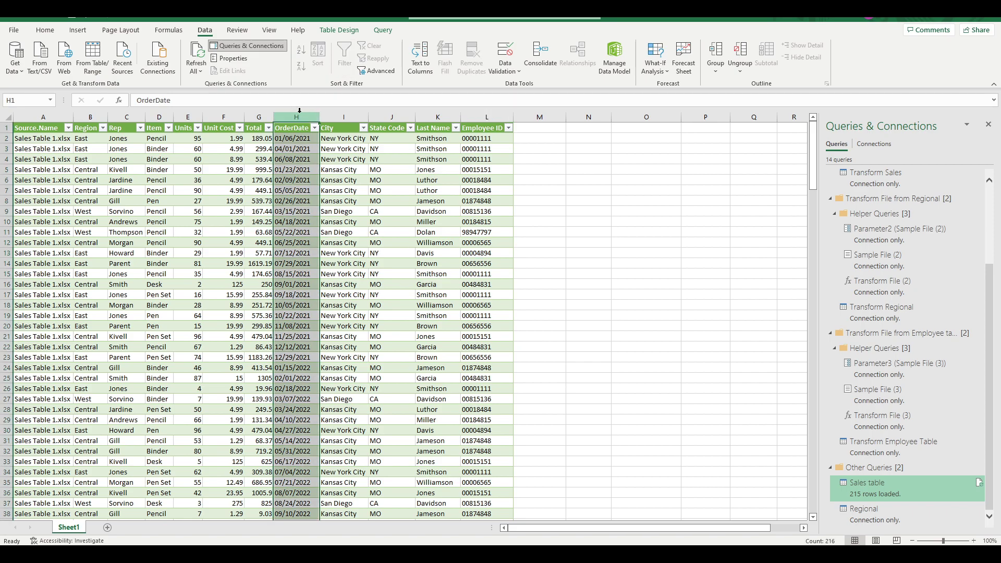